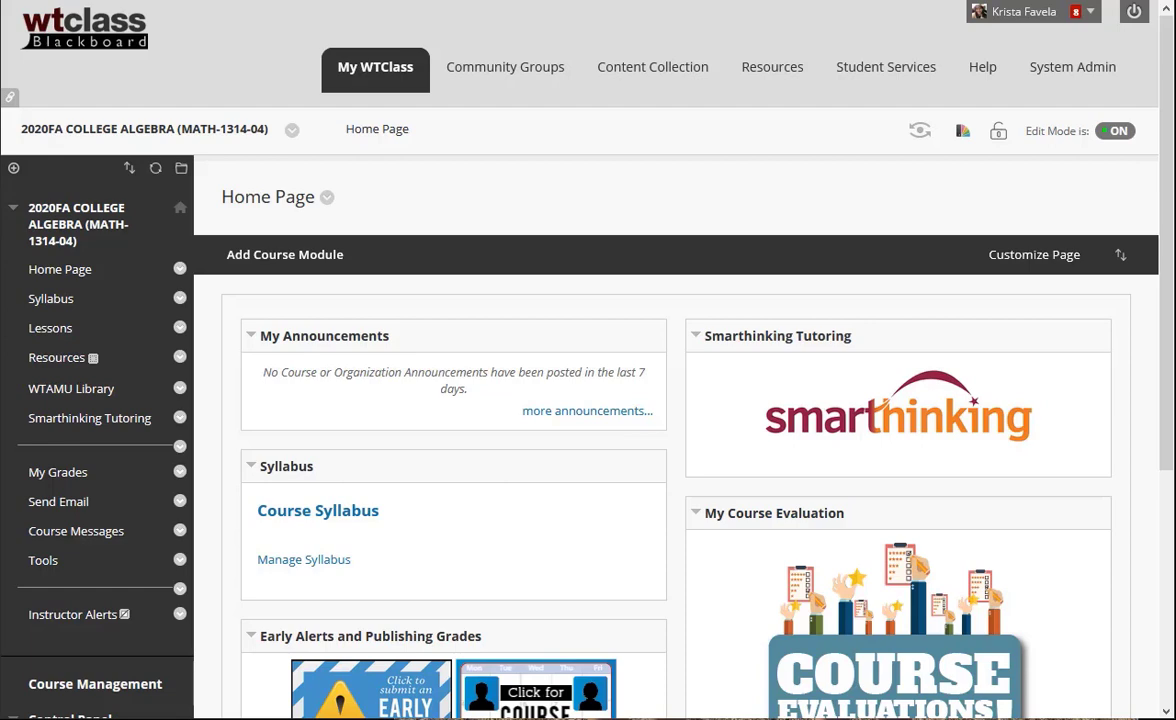
Step: Open the Full Grade Center of the College Algebra course
{"action": "scroll", "coordinate": [1150, 450], "scroll_direction": "down", "scroll_amount": 4}
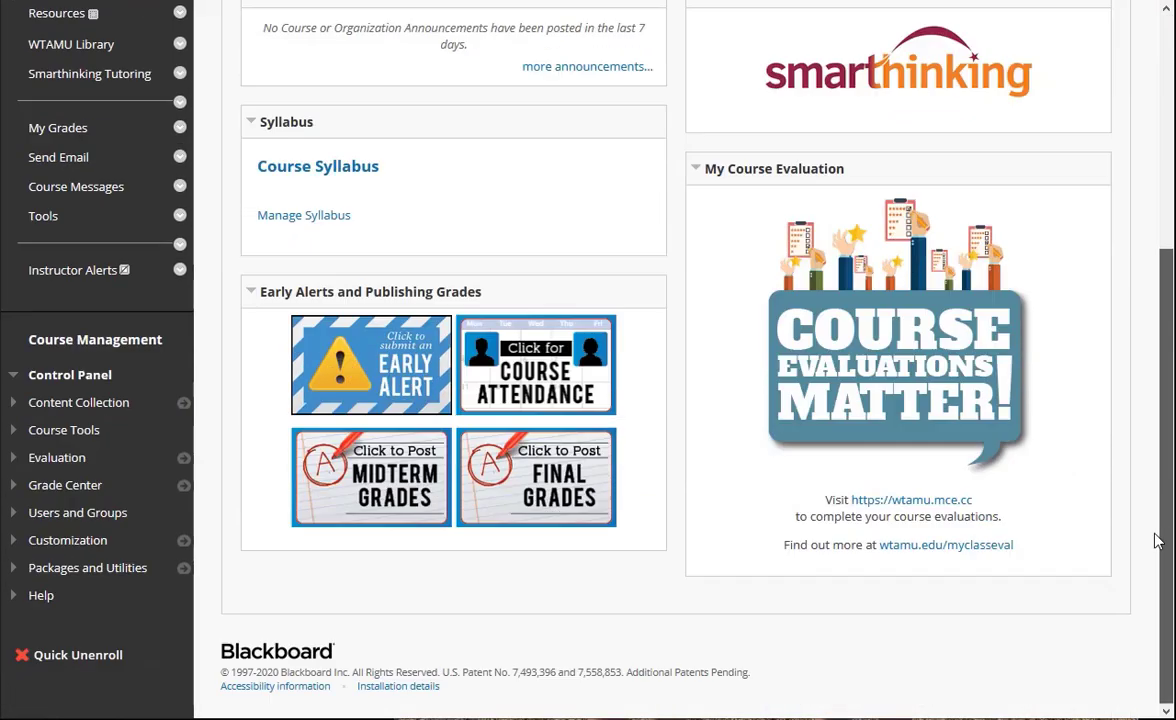
{"action": "left_click", "coordinate": [97, 486]}
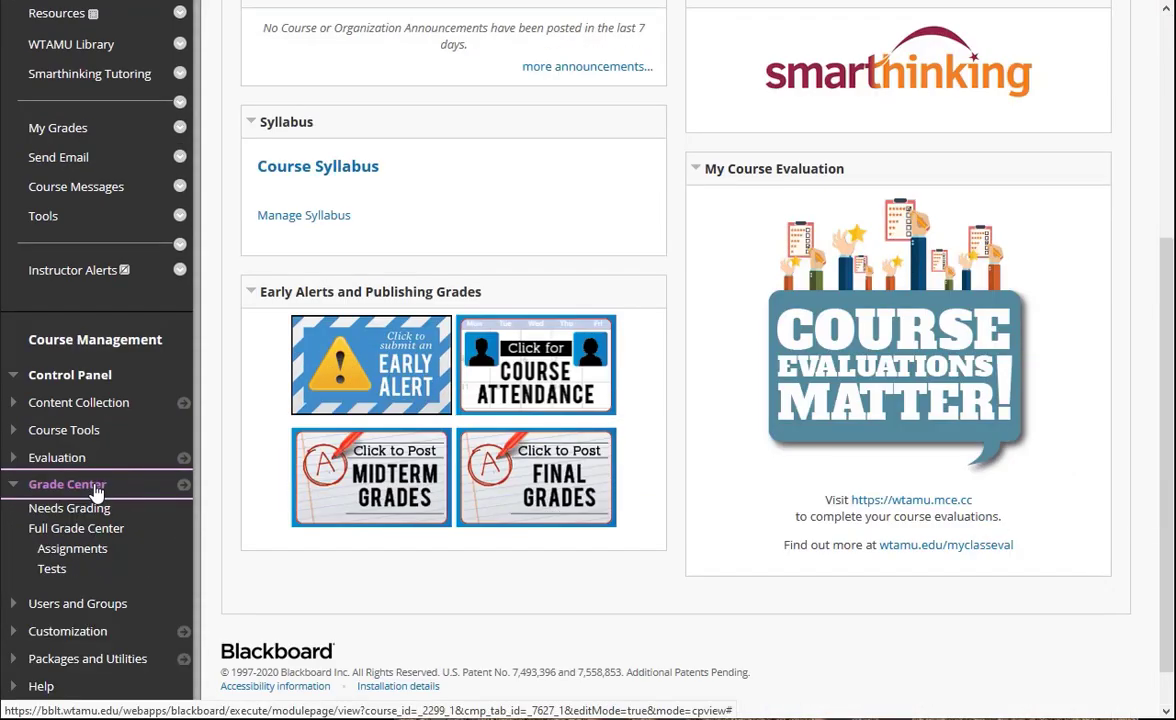
{"action": "left_click", "coordinate": [80, 528]}
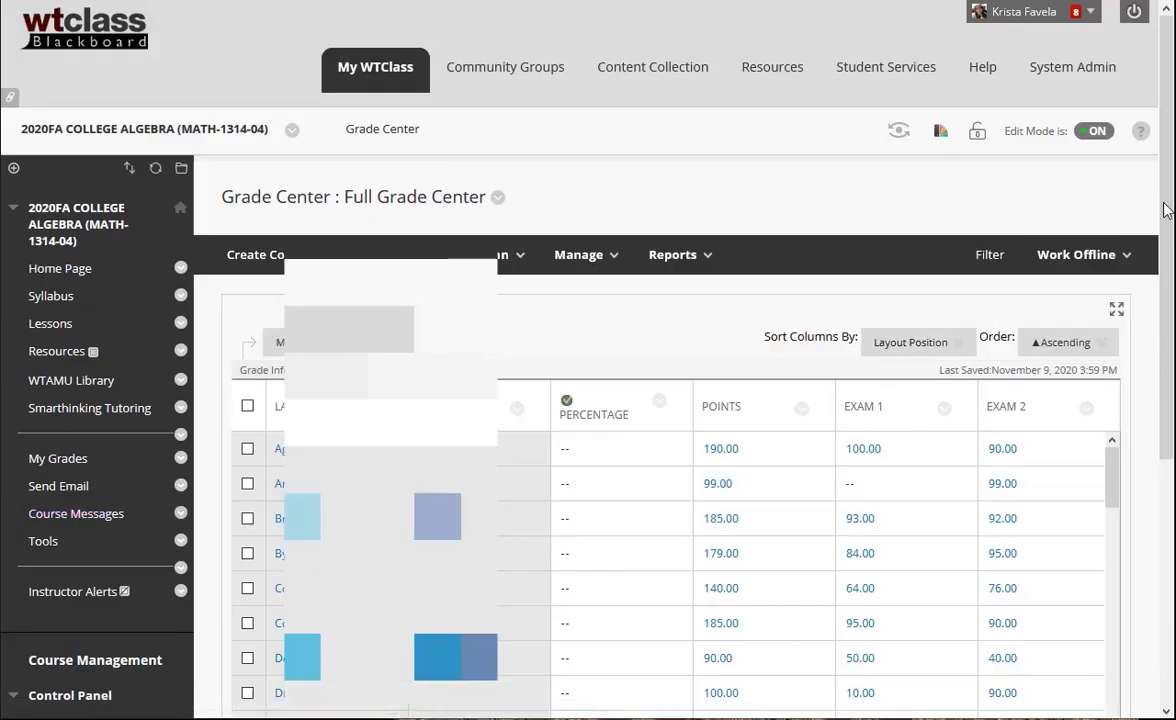
Step: Sort the grades by Exam 1 and enter 0 for the two students who have no Exam 1 grade
{"action": "left_click_drag", "start_coordinate": [1166, 203], "coordinate": [1149, 331]}
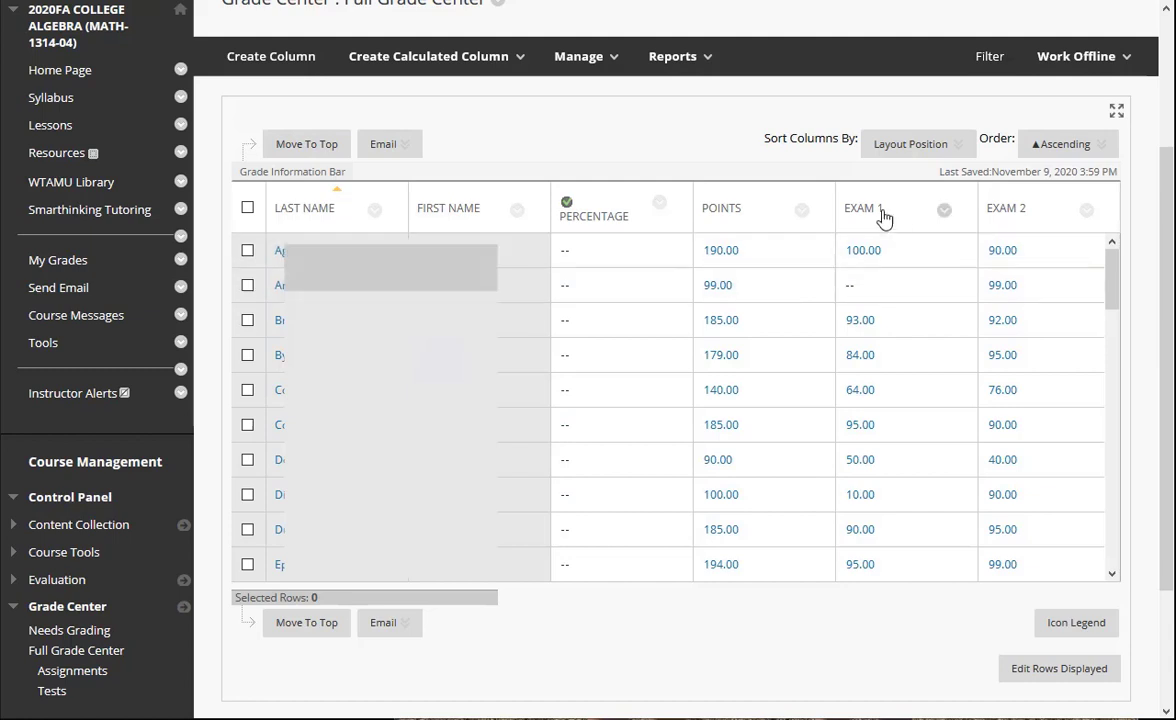
{"action": "mouse_move", "coordinate": [869, 210]}
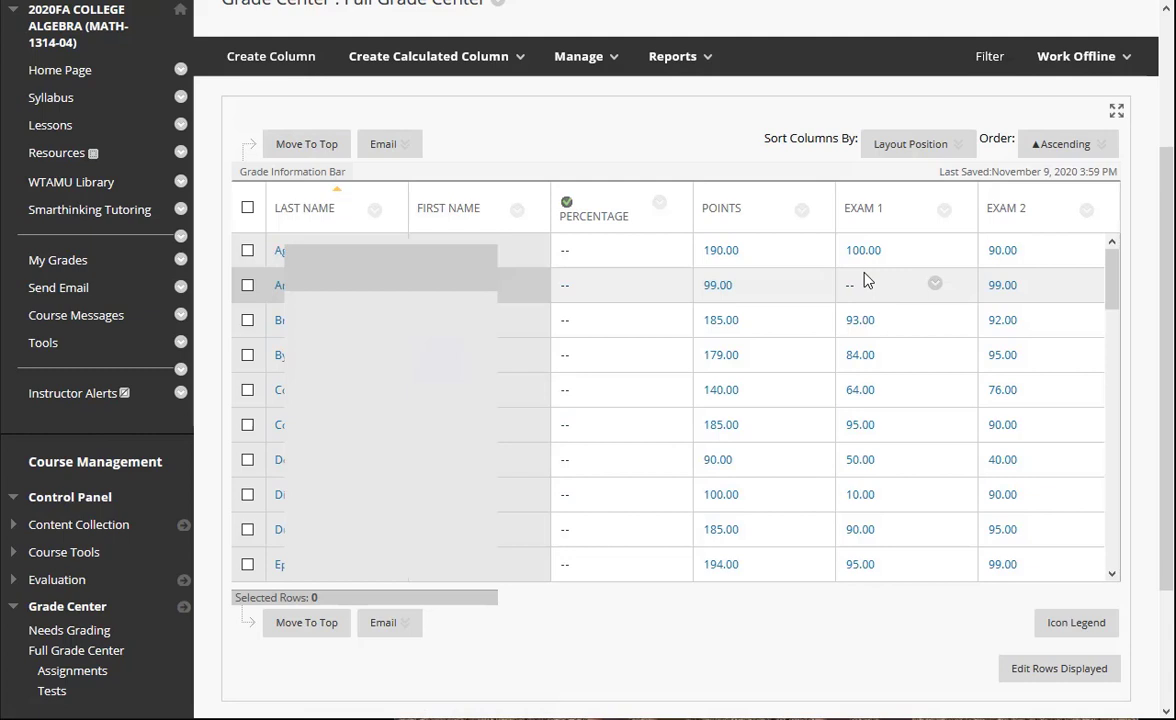
{"action": "left_click", "coordinate": [878, 218]}
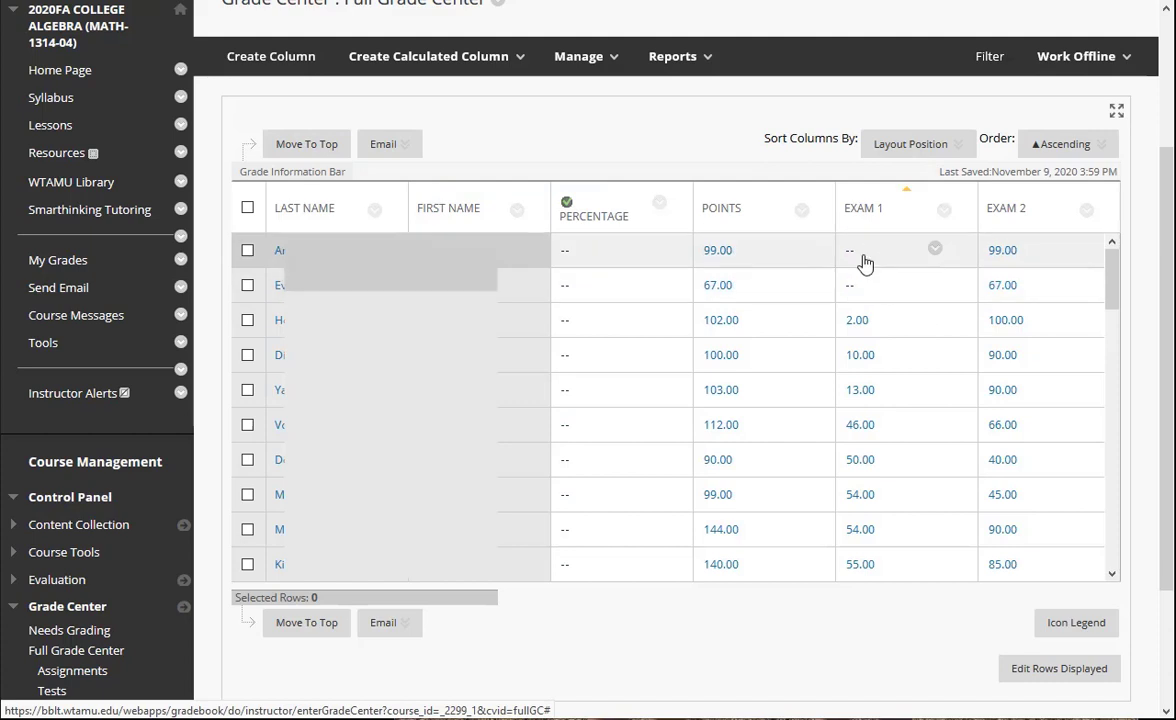
{"action": "left_click", "coordinate": [860, 251]}
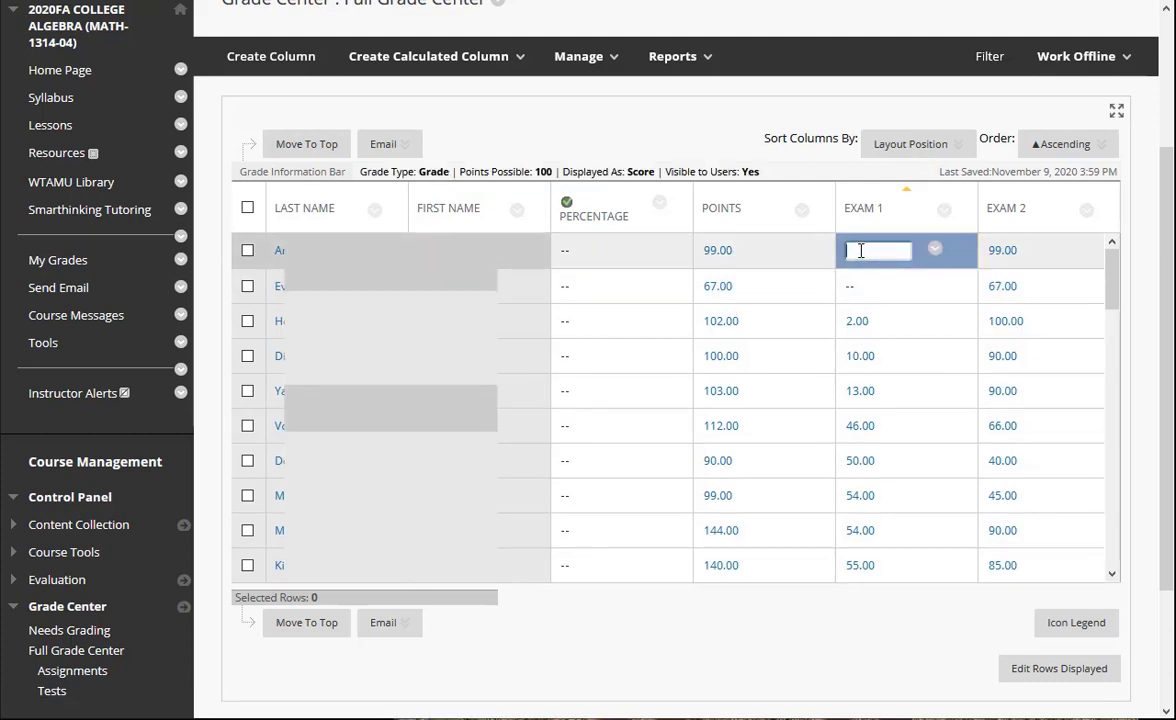
{"action": "type", "text": "0"}
{"action": "key", "text": "Return"}
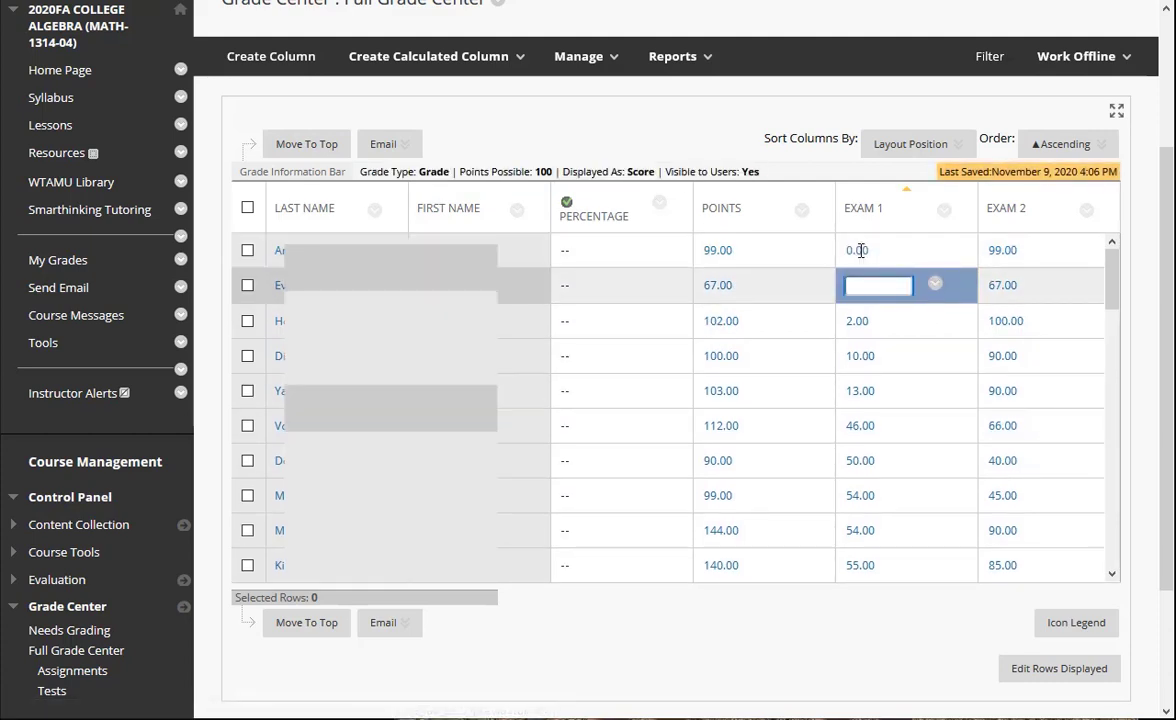
{"action": "type", "text": "0"}
{"action": "key", "text": "Return"}
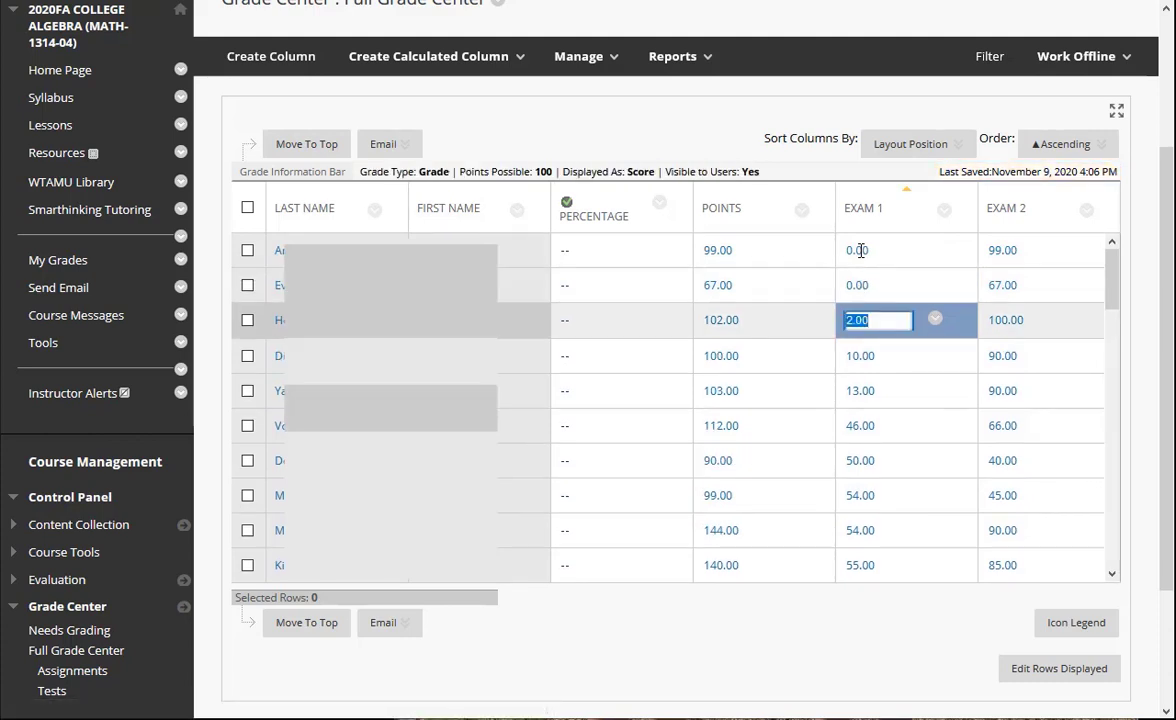
Step: Sort the grades by Exam 2 and enter 0 for the three students who have no Exam 2 grade
{"action": "left_click", "coordinate": [1016, 221]}
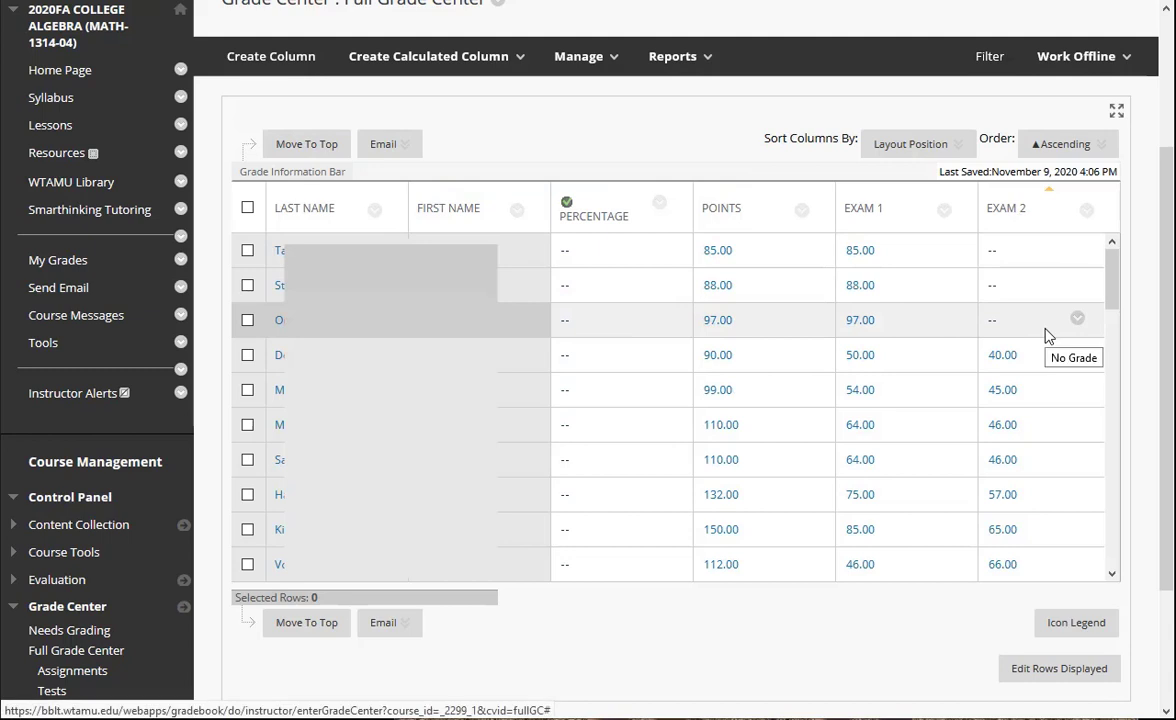
{"action": "left_click", "coordinate": [1012, 259]}
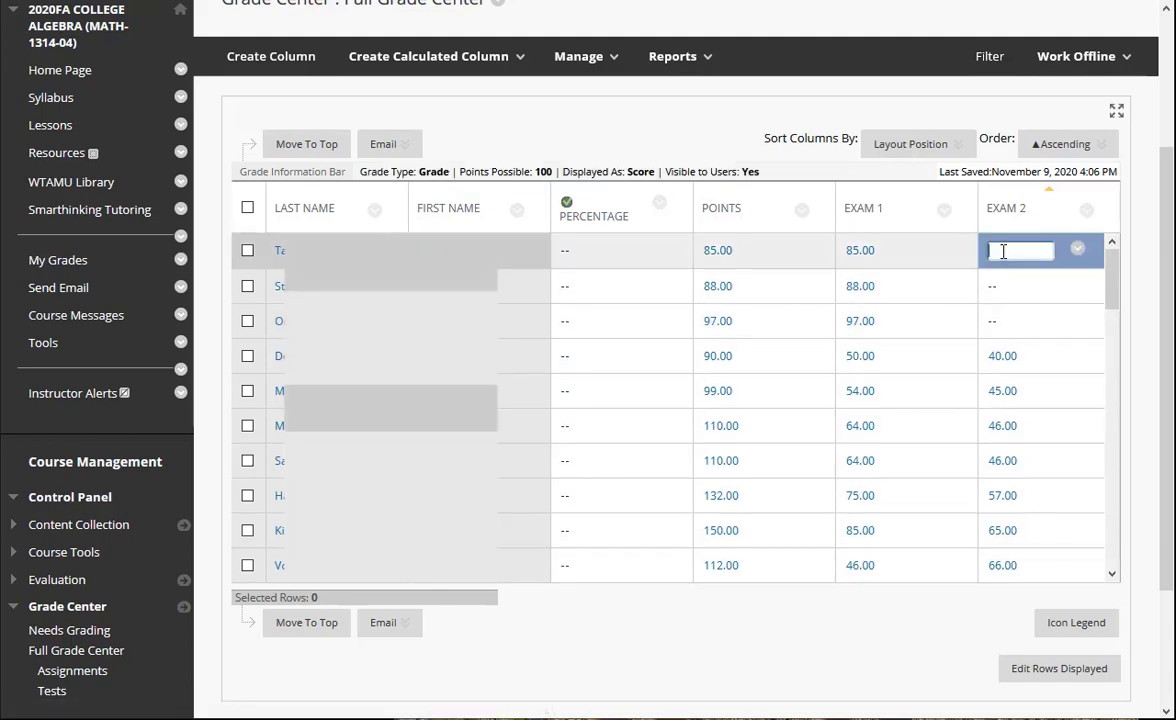
{"action": "type", "text": "0"}
{"action": "key", "text": "Return"}
{"action": "type", "text": "0"}
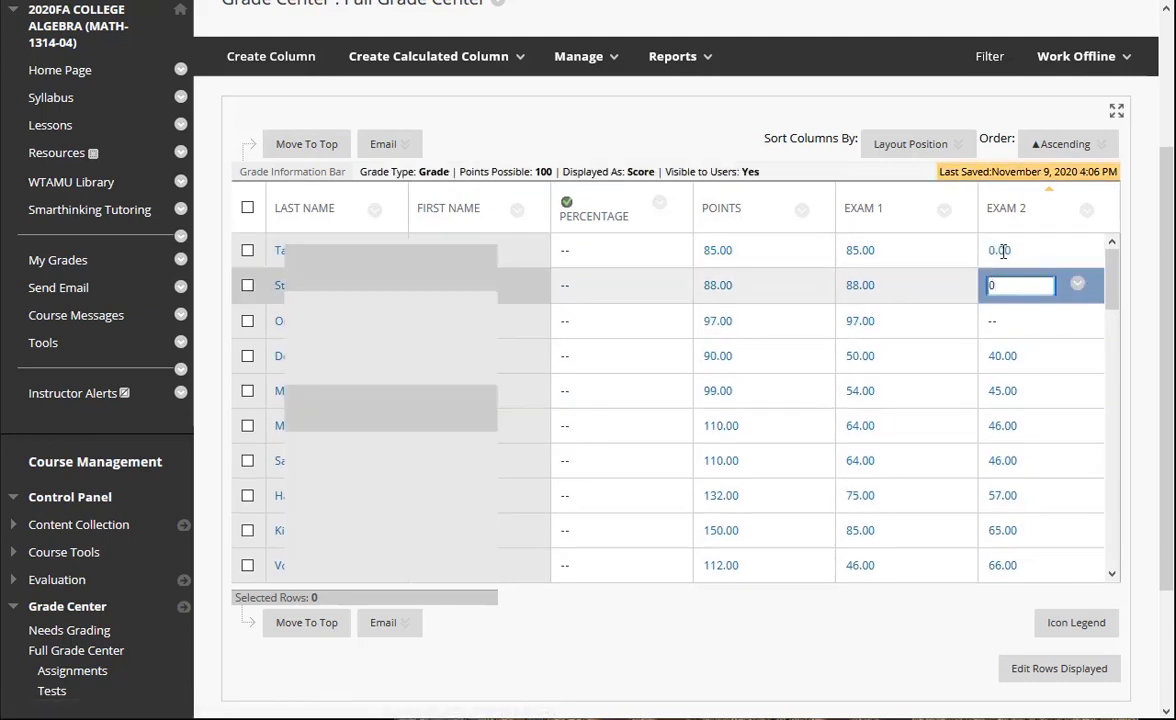
{"action": "key", "text": "Return"}
{"action": "type", "text": "0"}
{"action": "key", "text": "Return"}
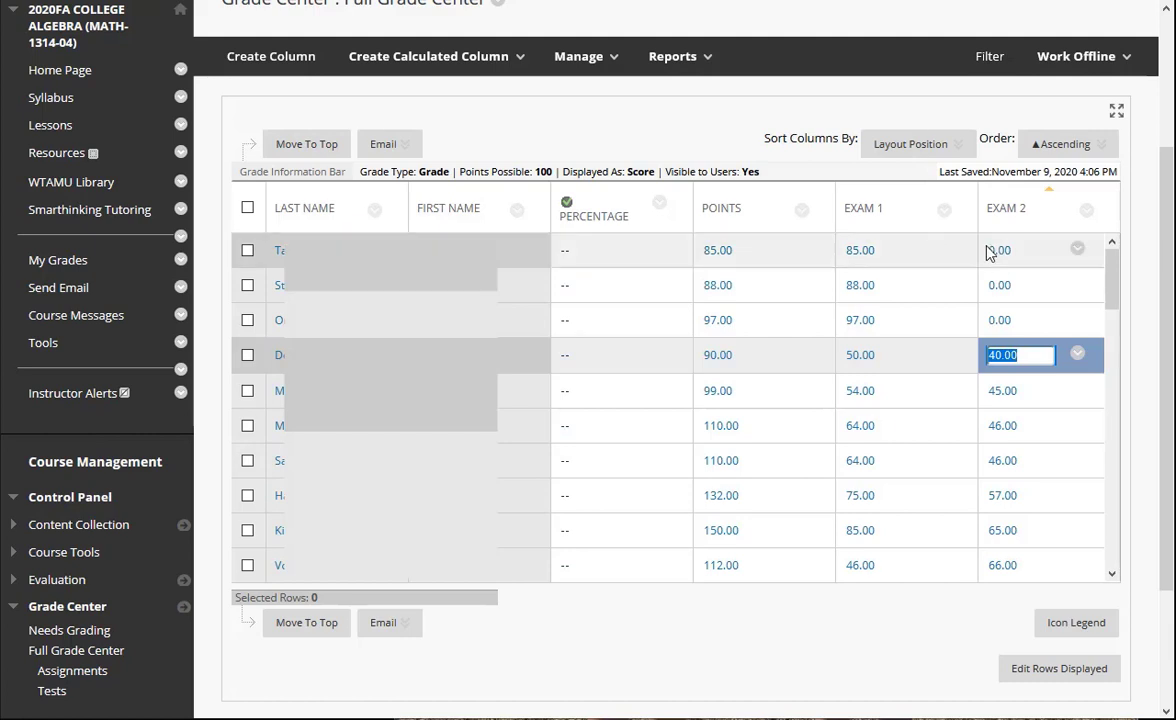
Step: Review the mapping of the Letter Grade (no rounding) grading schema and return to the Full Grade Center without changing it
{"action": "left_click", "coordinate": [582, 60]}
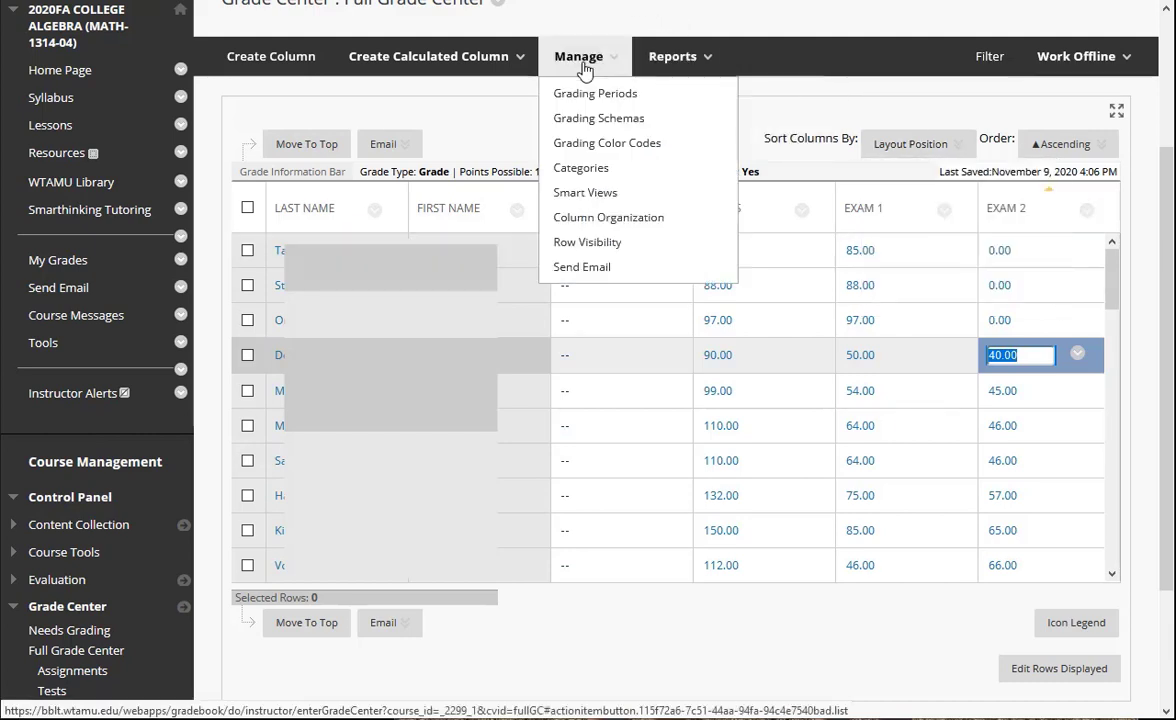
{"action": "left_click", "coordinate": [617, 130]}
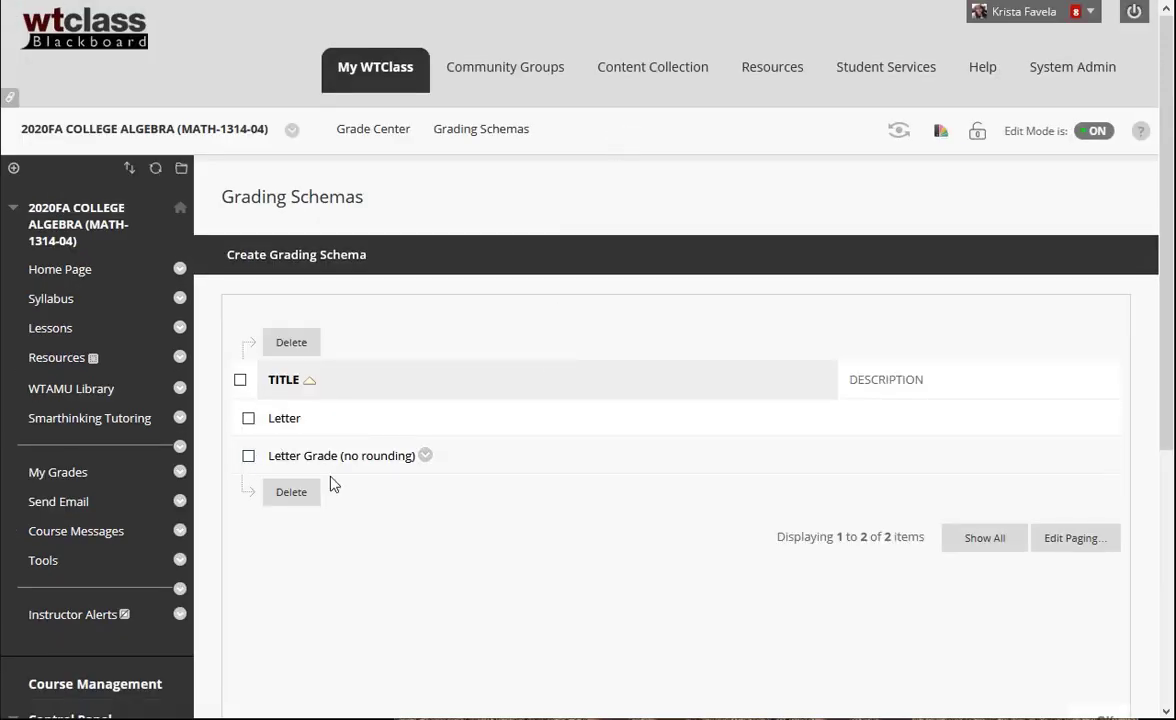
{"action": "left_click", "coordinate": [427, 457]}
{"action": "left_click", "coordinate": [504, 524]}
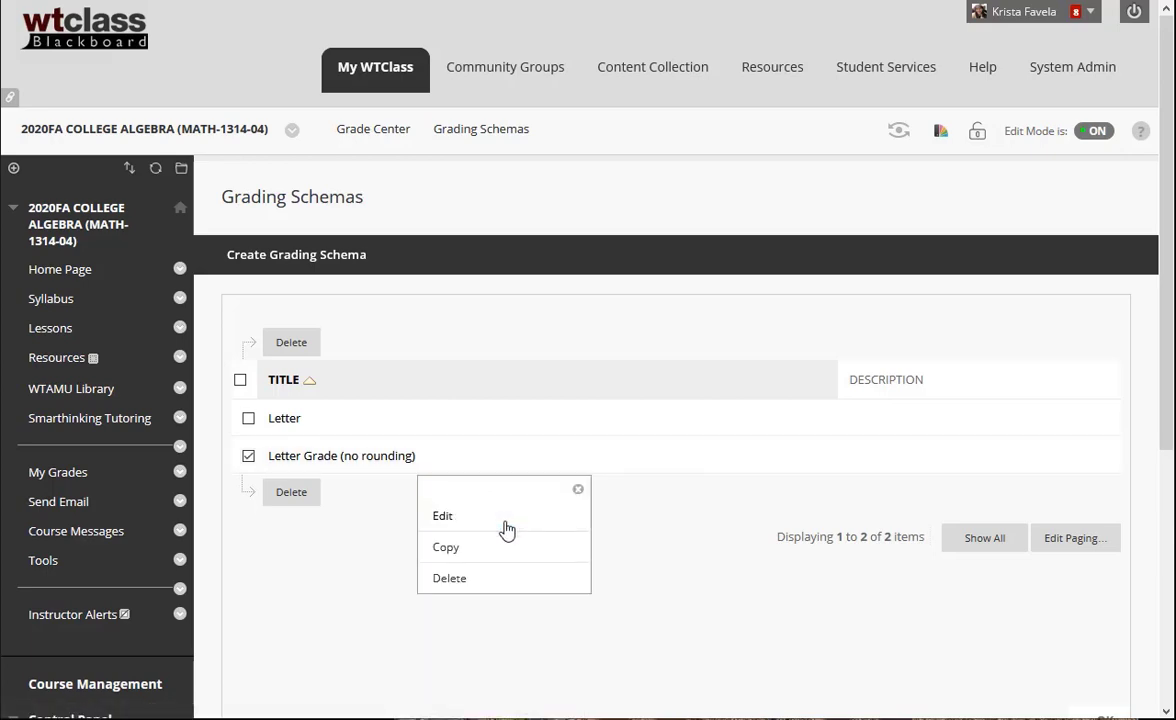
{"action": "left_click_drag", "start_coordinate": [1168, 284], "coordinate": [1171, 500]}
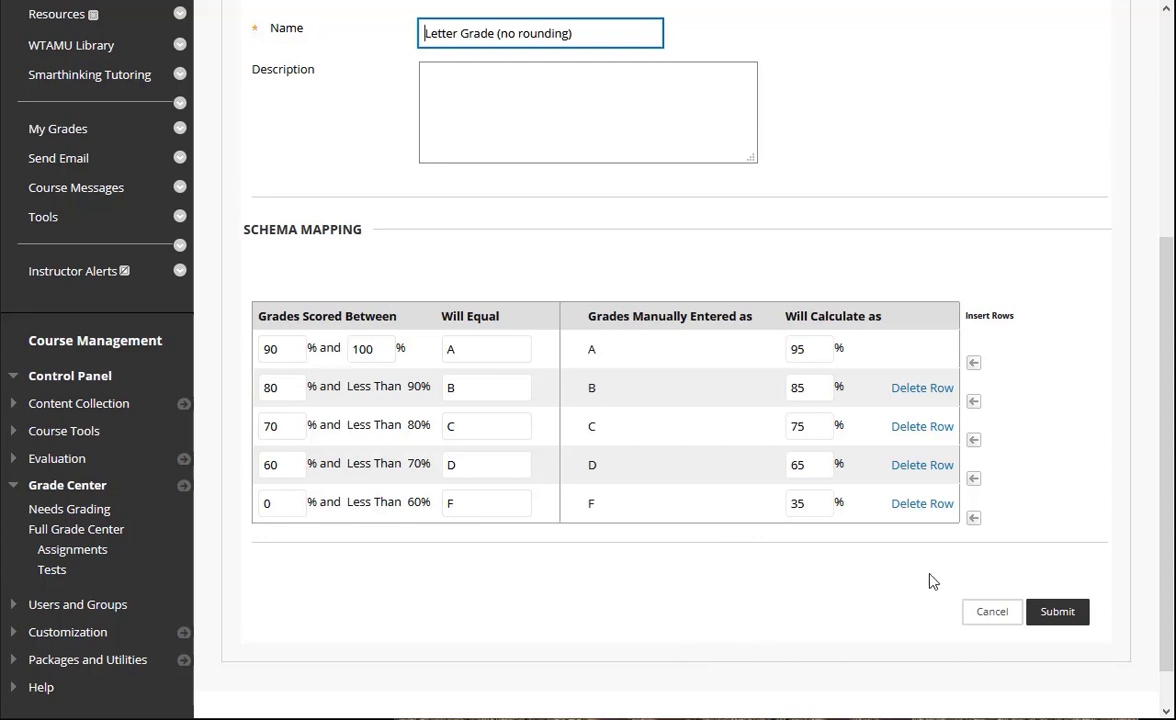
{"action": "left_click", "coordinate": [989, 613]}
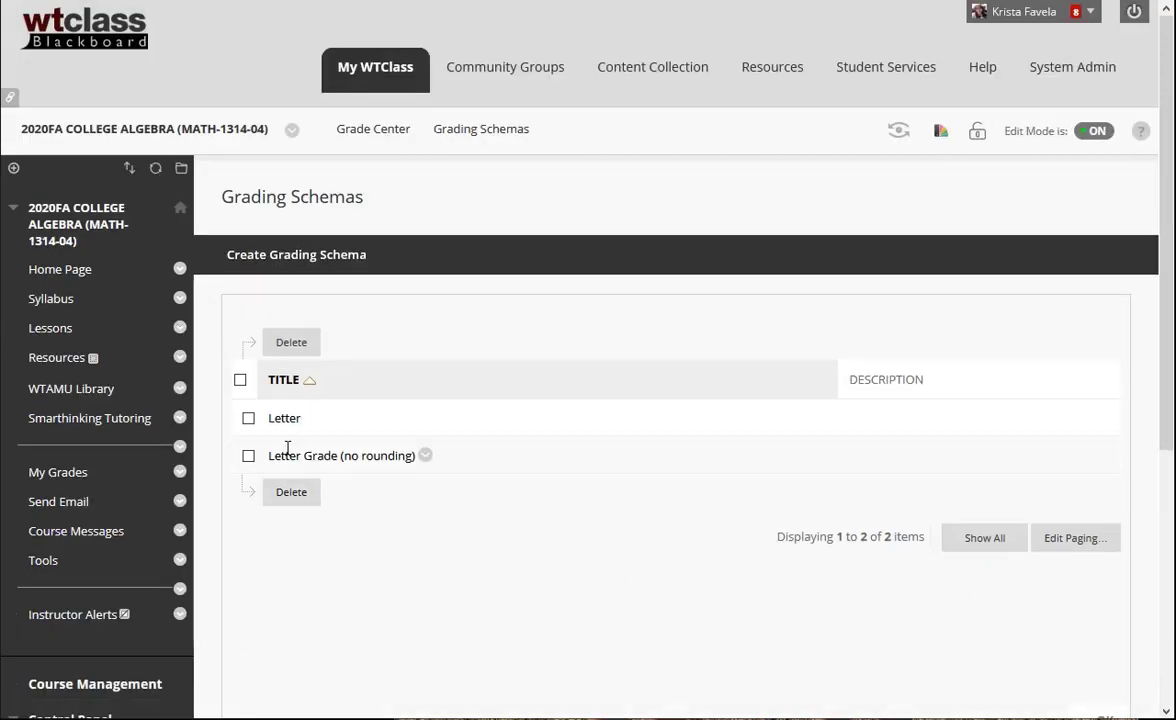
{"action": "scroll", "coordinate": [1072, 615], "scroll_direction": "down", "scroll_amount": 2}
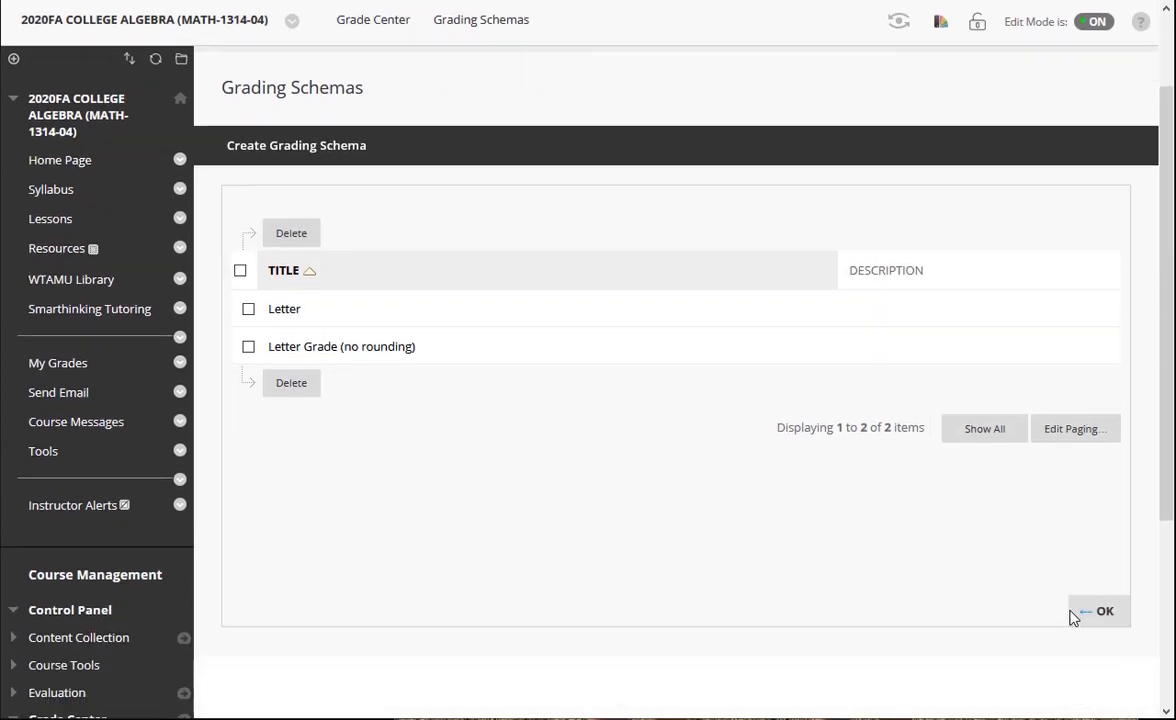
{"action": "left_click", "coordinate": [1108, 545]}
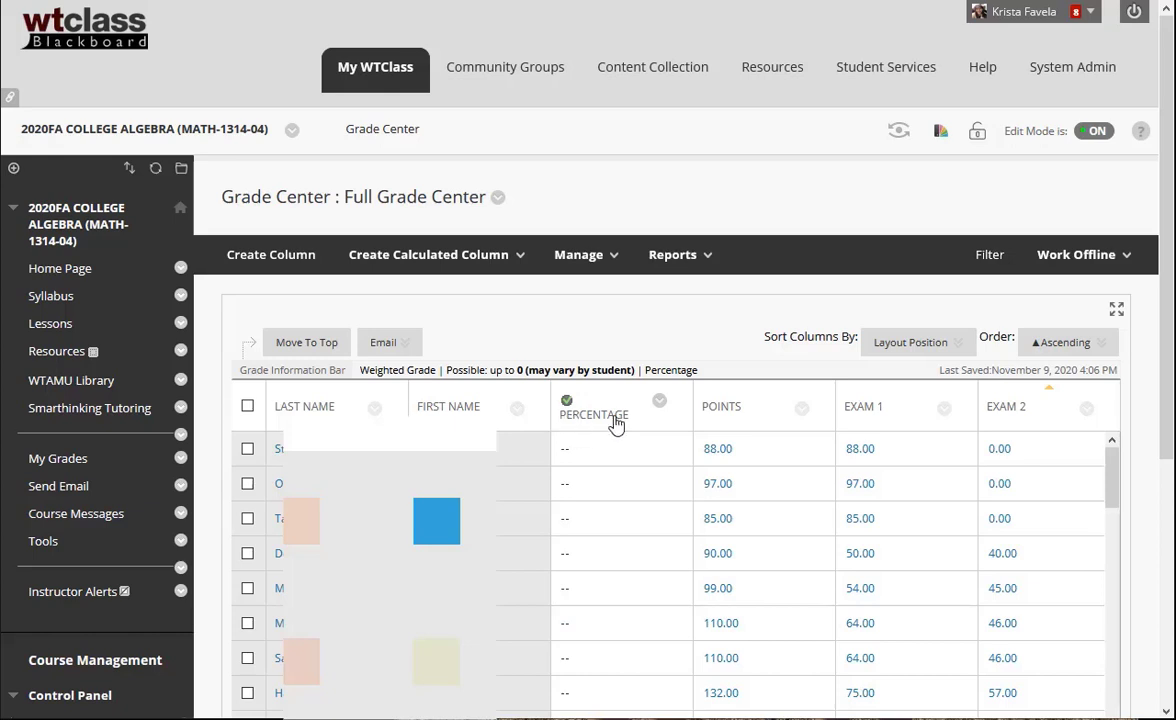
Step: Set the Points column as the external grade
{"action": "left_click", "coordinate": [802, 410]}
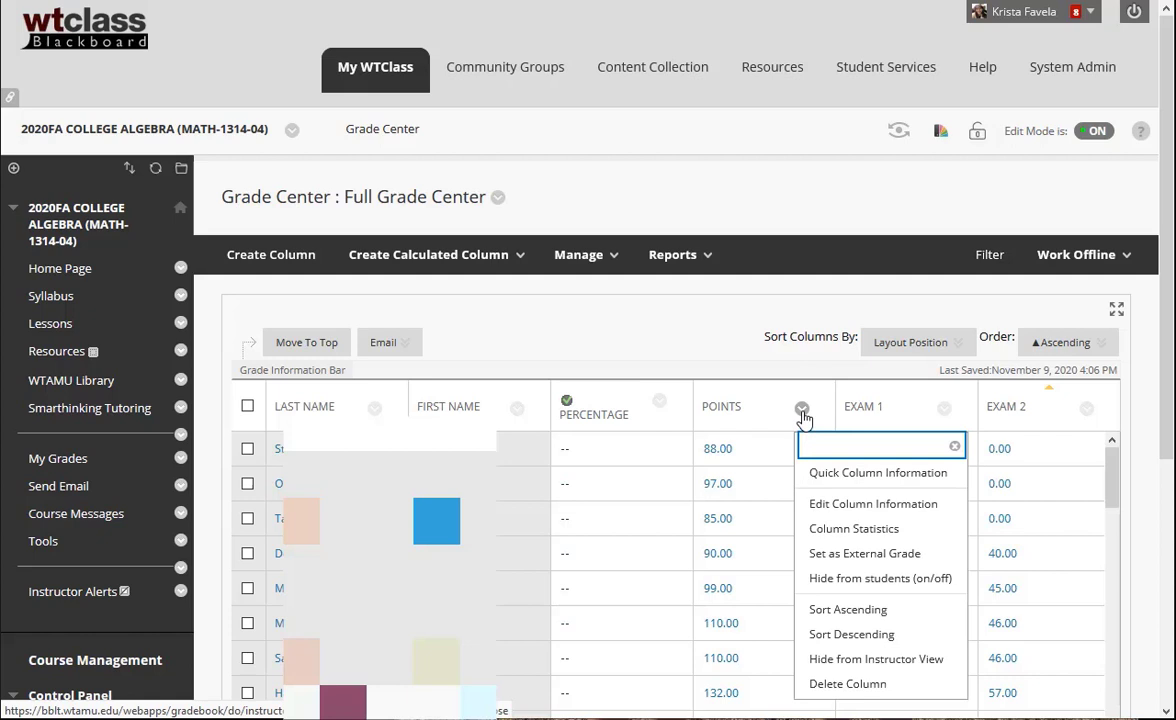
{"action": "left_click", "coordinate": [893, 556]}
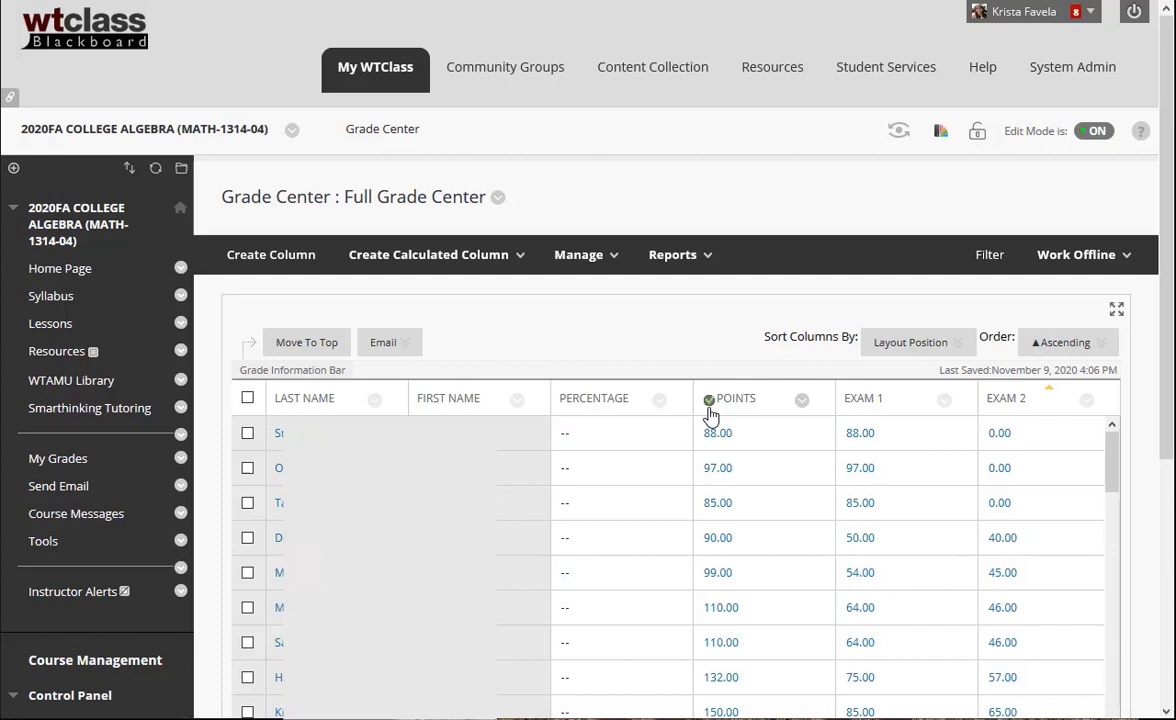
{"action": "mouse_move", "coordinate": [735, 407]}
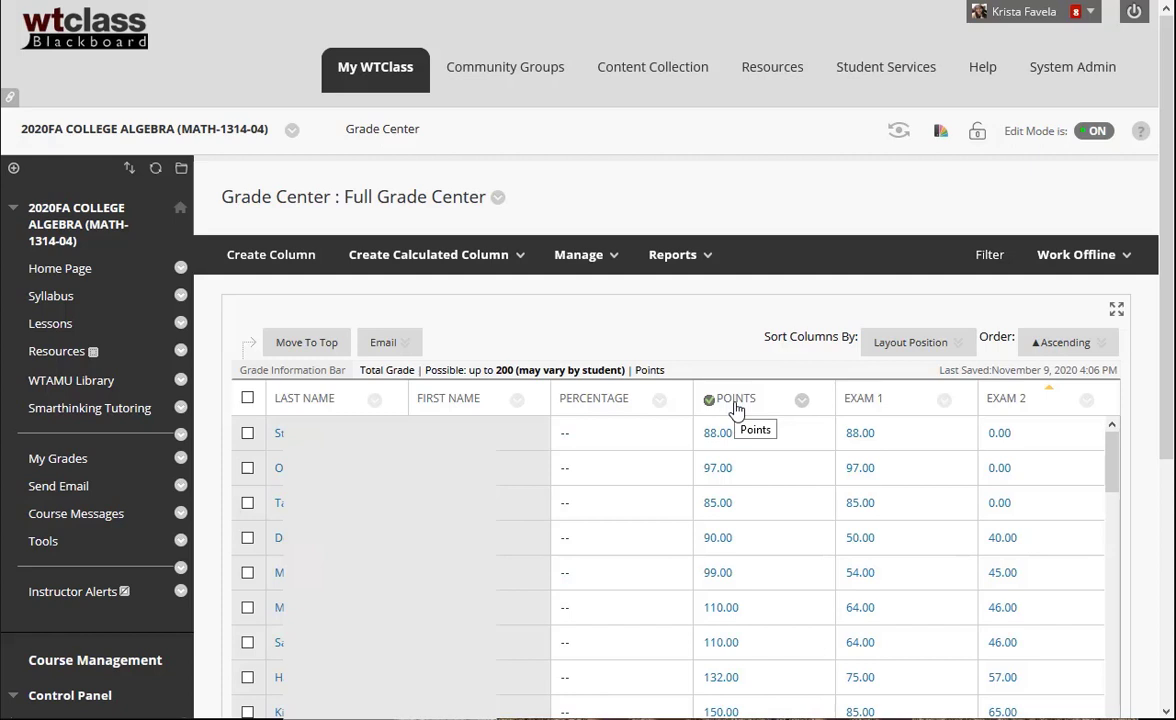
Step: Set the Points column's secondary display to Letter Grade (no rounding) and submit the column changes
{"action": "left_click", "coordinate": [802, 401]}
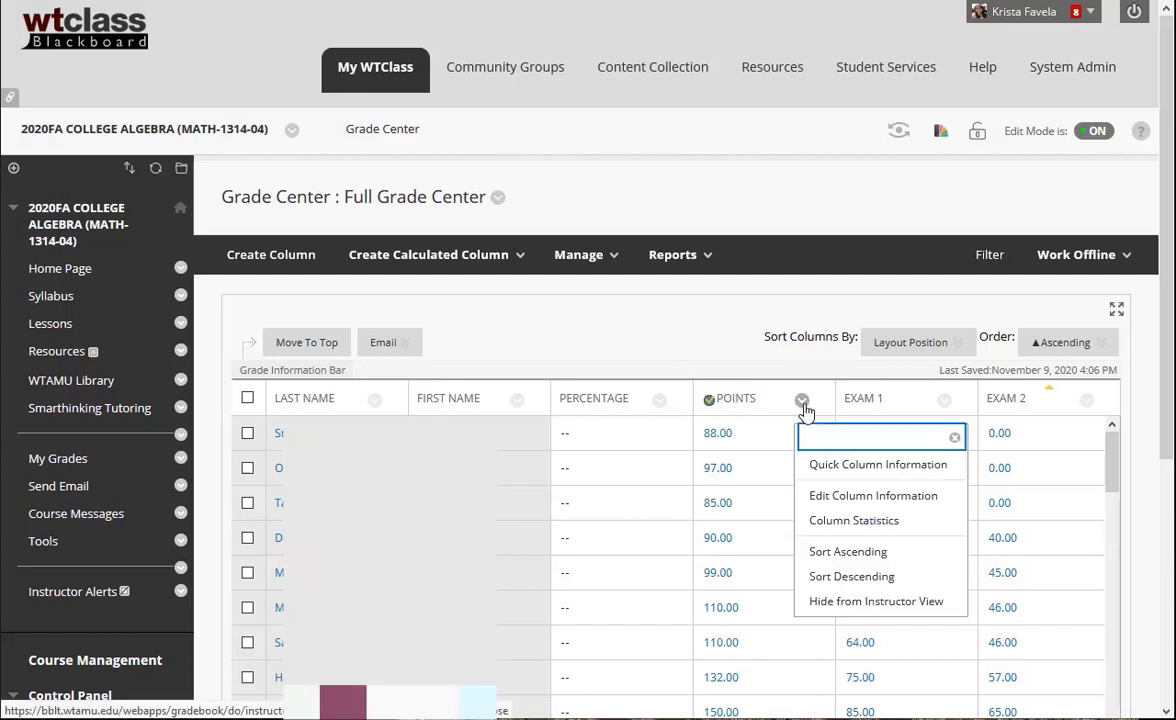
{"action": "left_click", "coordinate": [822, 496]}
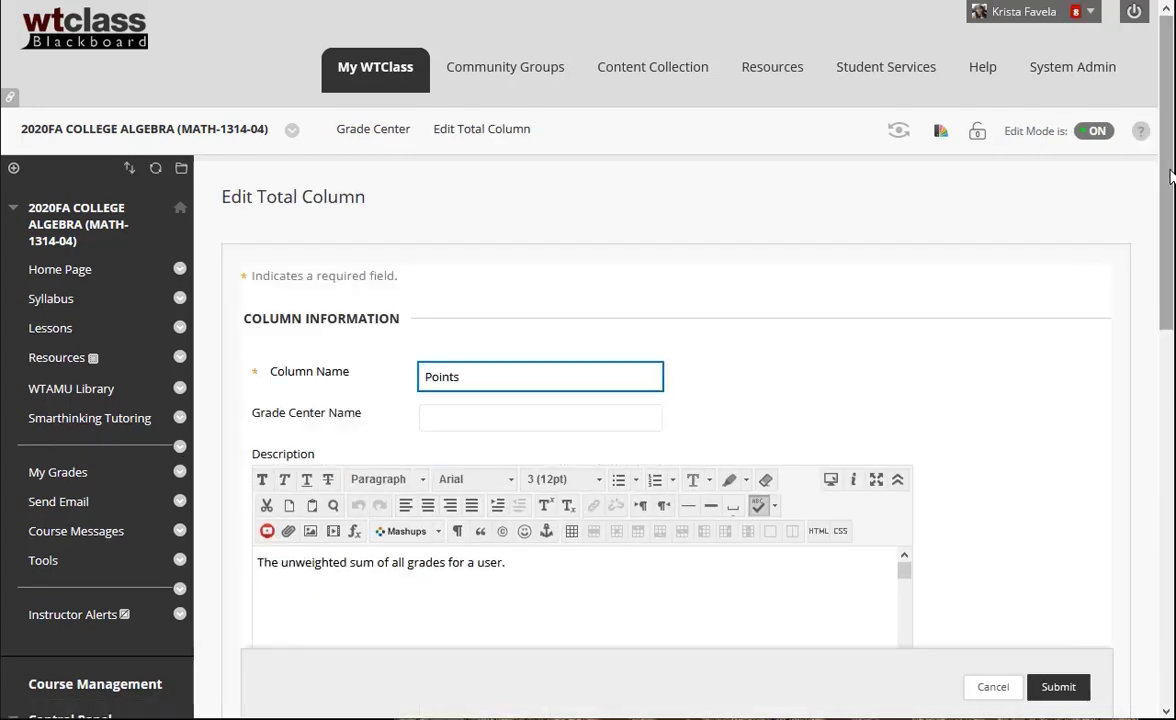
{"action": "scroll", "coordinate": [762, 448], "scroll_direction": "down", "scroll_amount": 4}
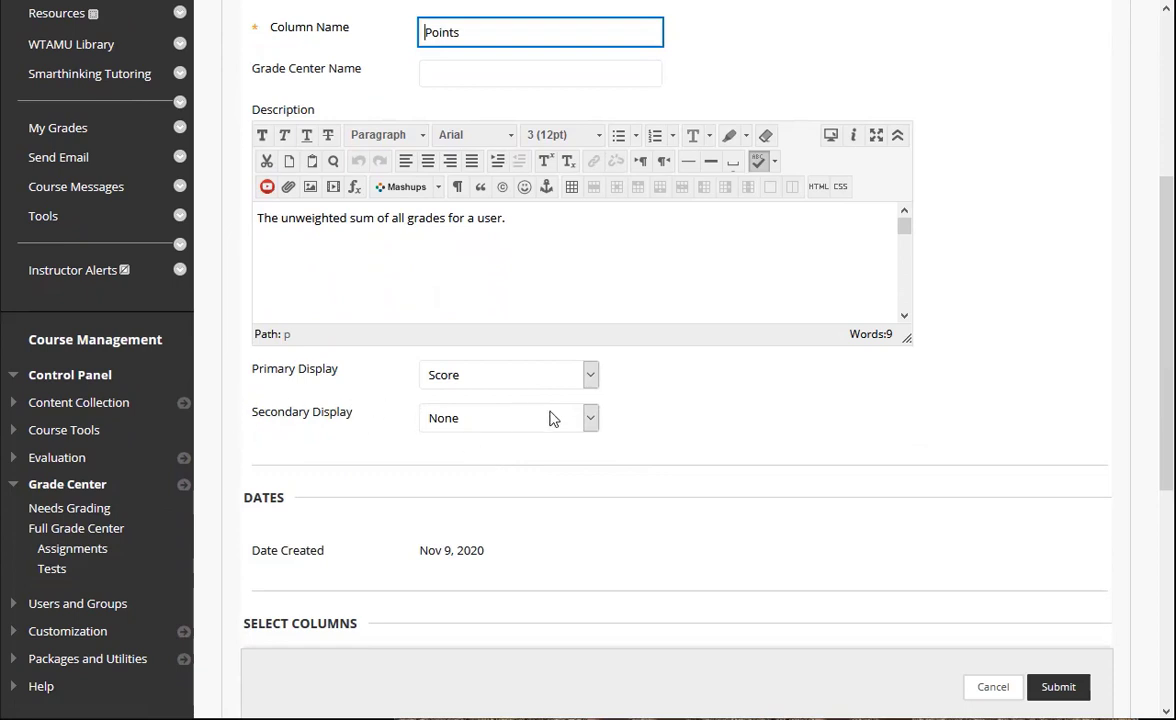
{"action": "left_click", "coordinate": [589, 420]}
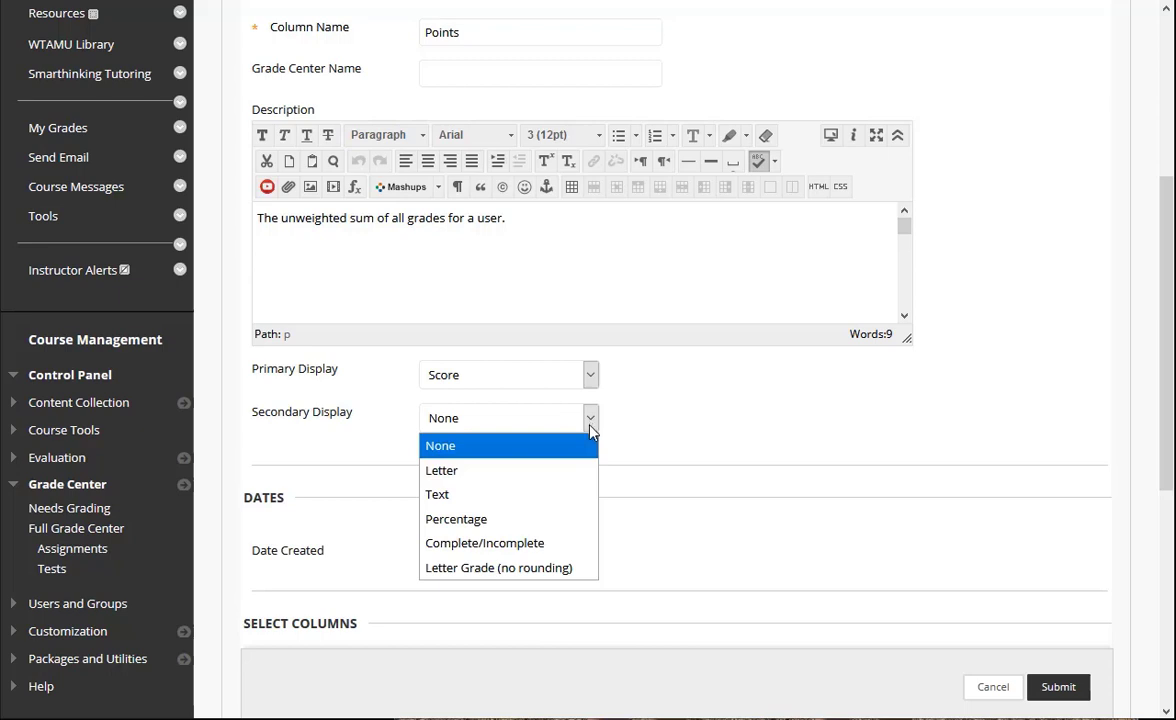
{"action": "left_click", "coordinate": [491, 568]}
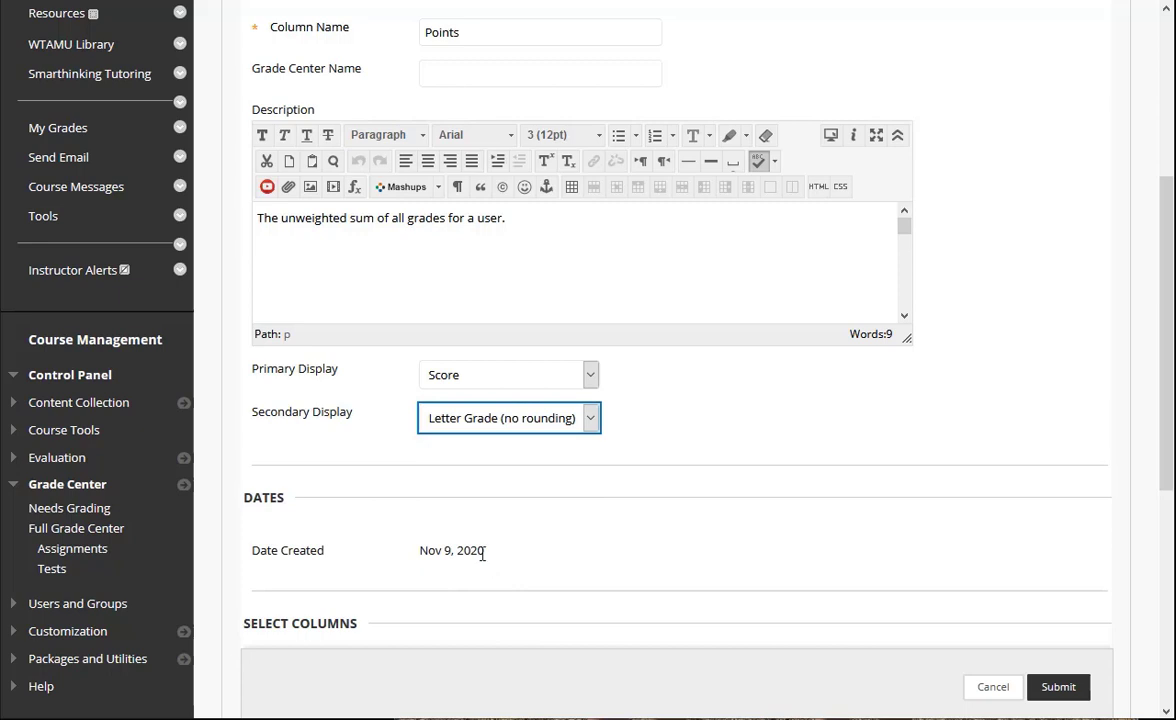
{"action": "left_click", "coordinate": [1059, 687]}
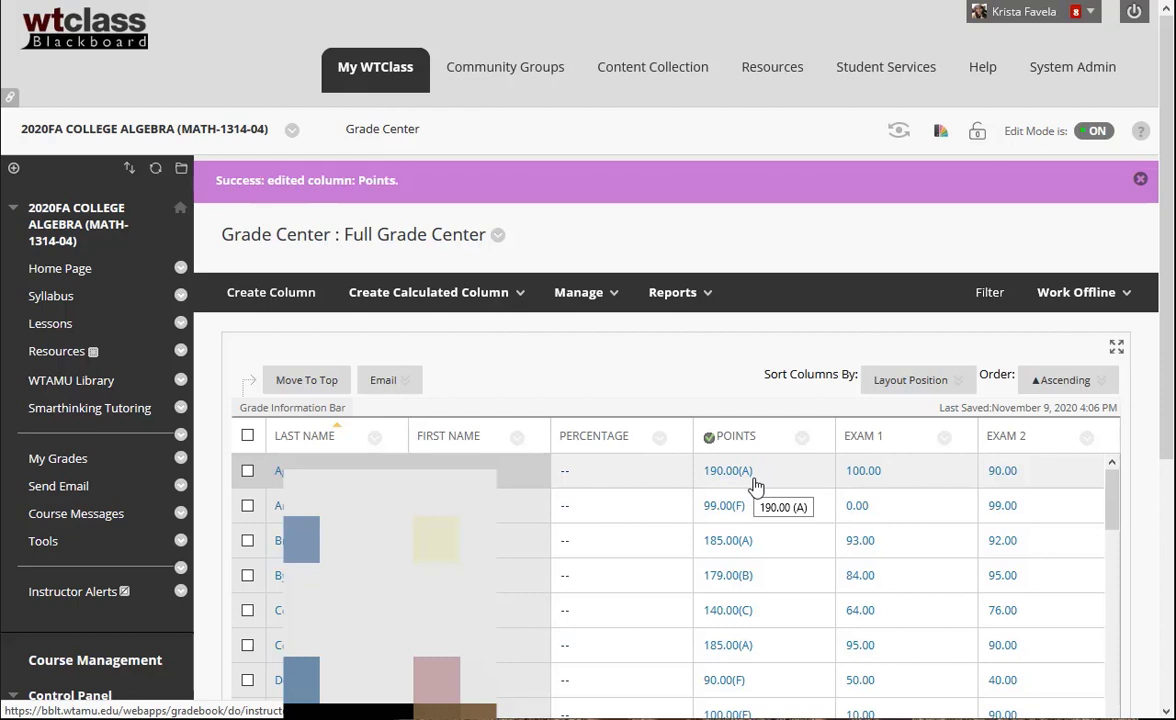
Step: Open the form for posting final grades from the course home page
{"action": "left_click", "coordinate": [80, 278]}
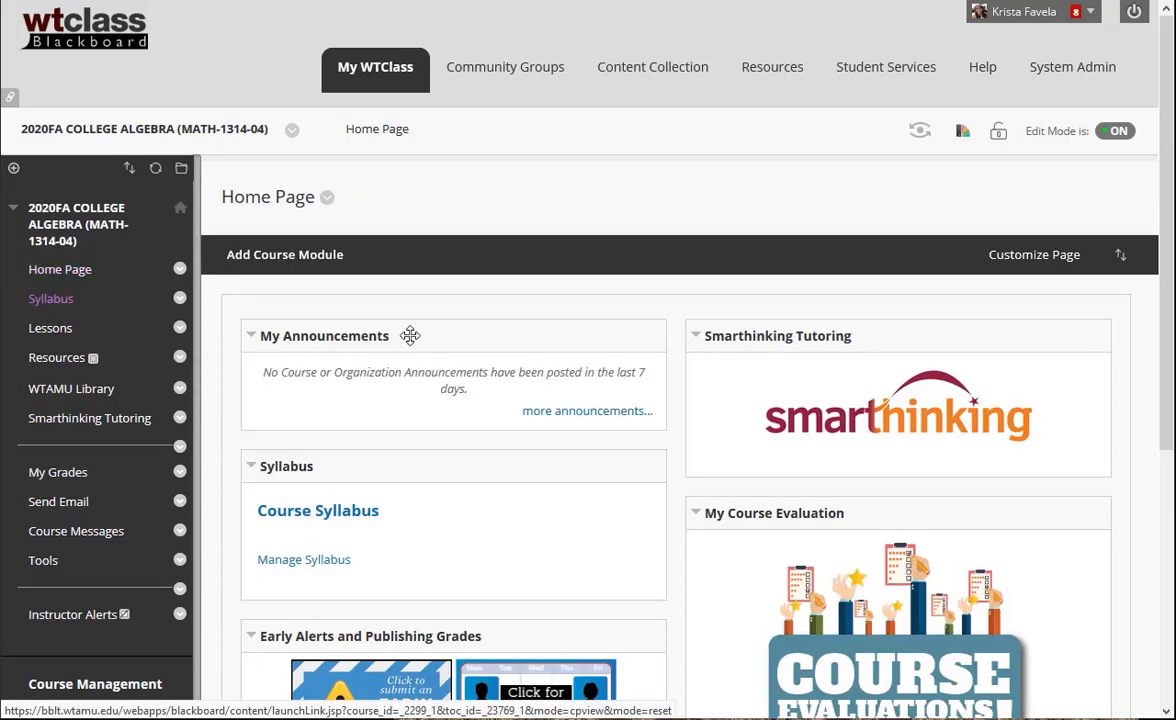
{"action": "scroll", "coordinate": [1148, 488], "scroll_direction": "down", "scroll_amount": 4}
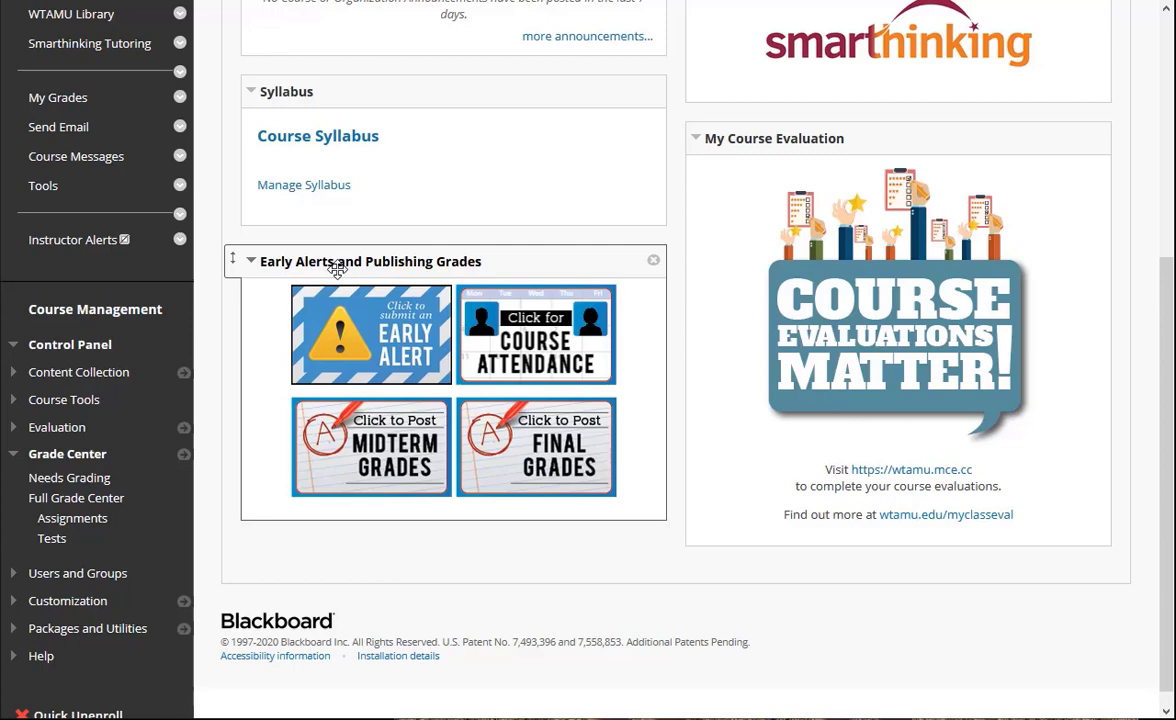
{"action": "left_click", "coordinate": [568, 463]}
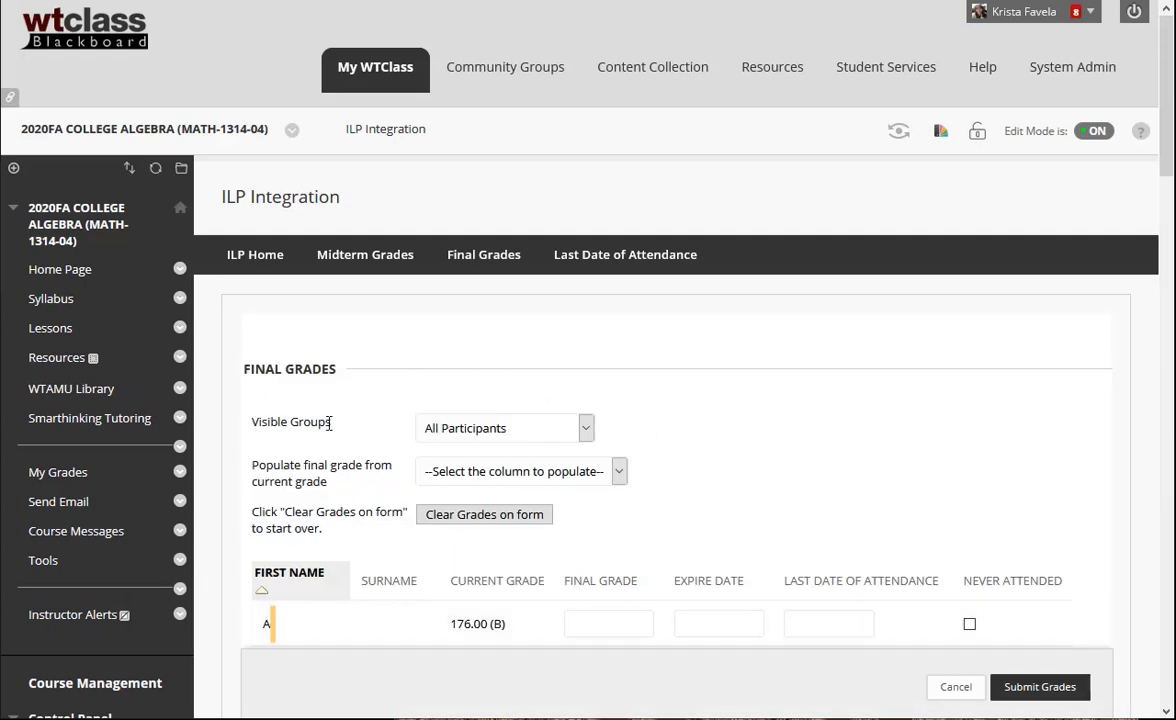
Step: Limit the final grades form to the group MATH-1314-04 (CS130710) and populate the Final Grade column from the current grades
{"action": "left_click", "coordinate": [587, 428]}
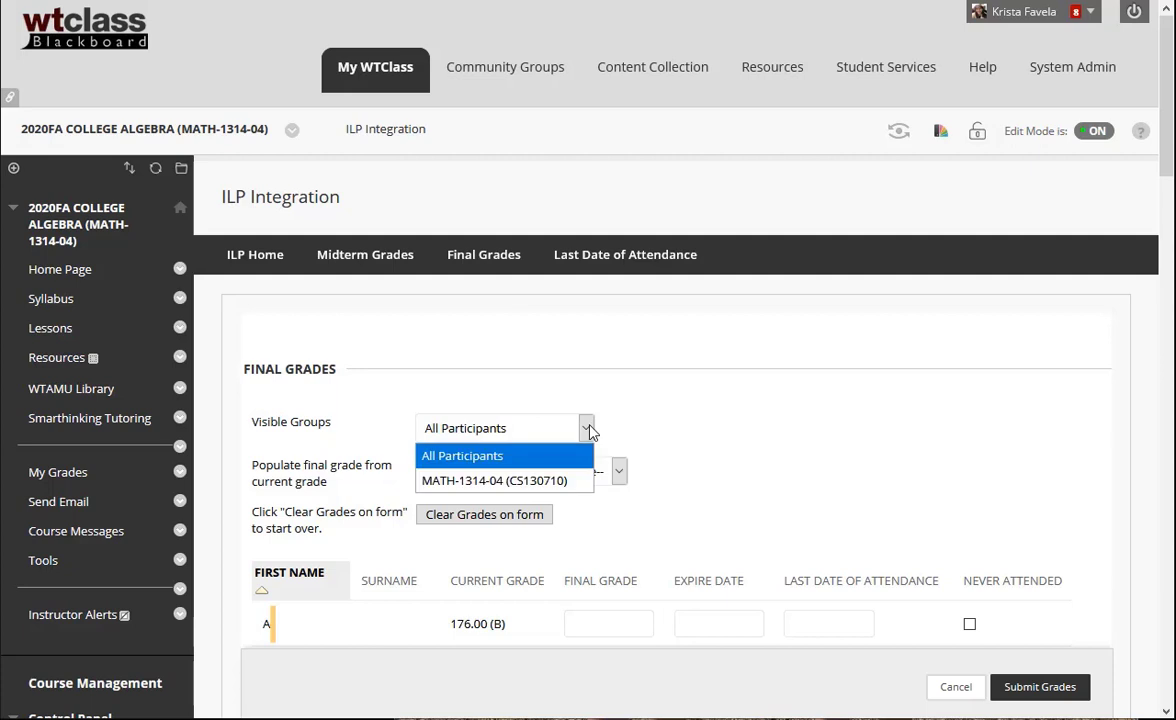
{"action": "left_click", "coordinate": [582, 483]}
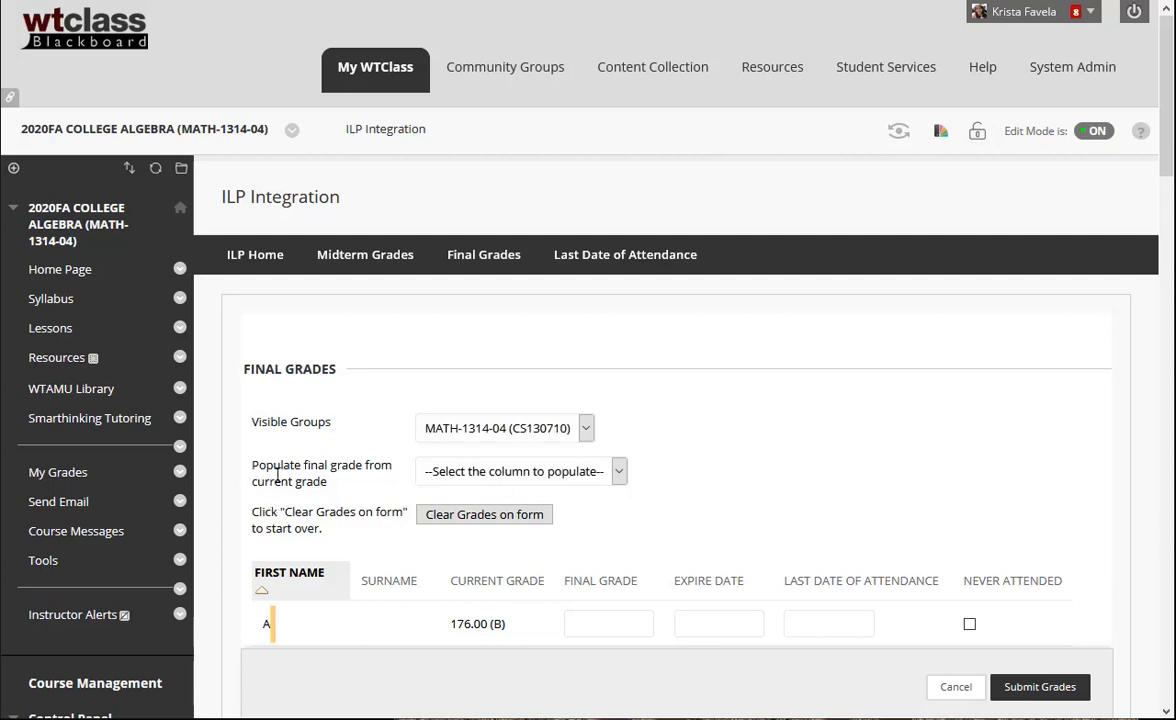
{"action": "left_click", "coordinate": [470, 479]}
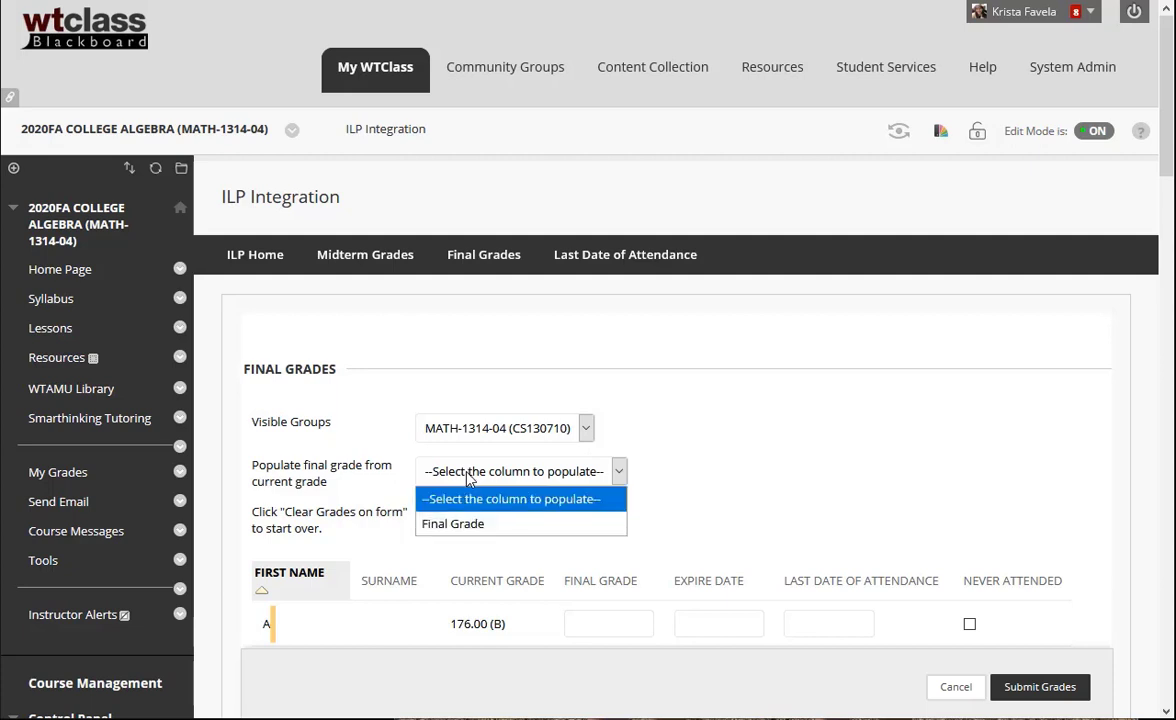
{"action": "left_click", "coordinate": [524, 524]}
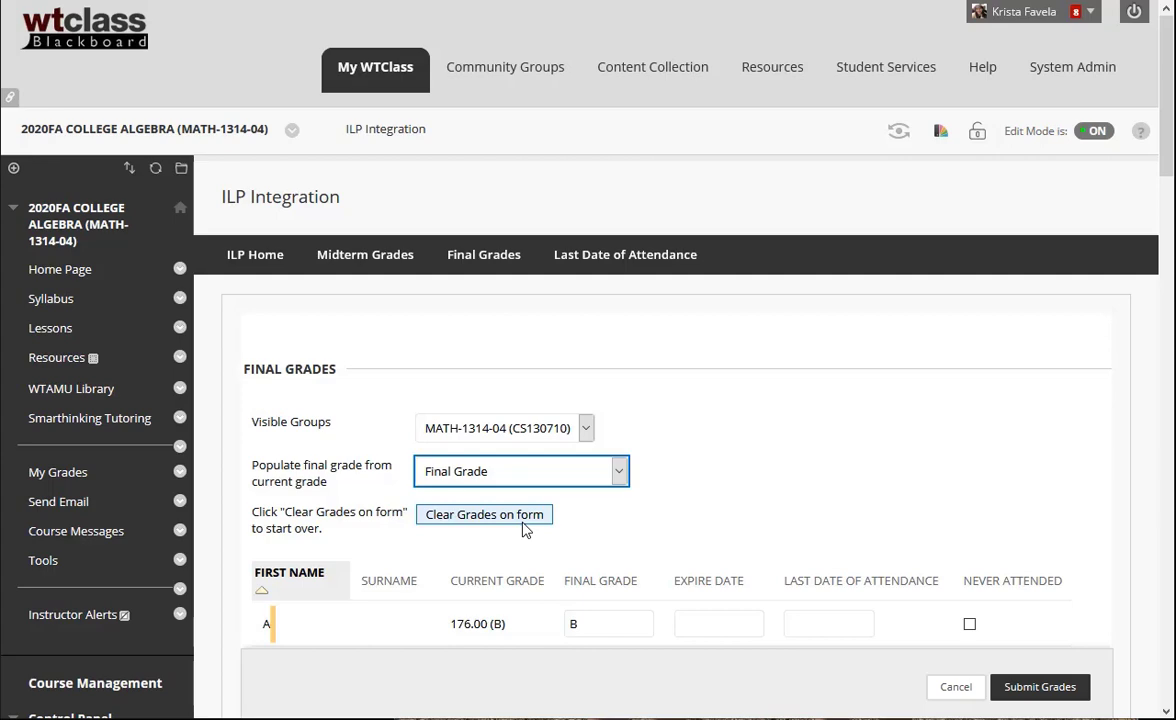
Step: Enter 9/30/20 as the last date of attendance for the failing student whose current grade is 85.00 (F)
{"action": "scroll", "coordinate": [1160, 250], "scroll_direction": "down", "scroll_amount": 3}
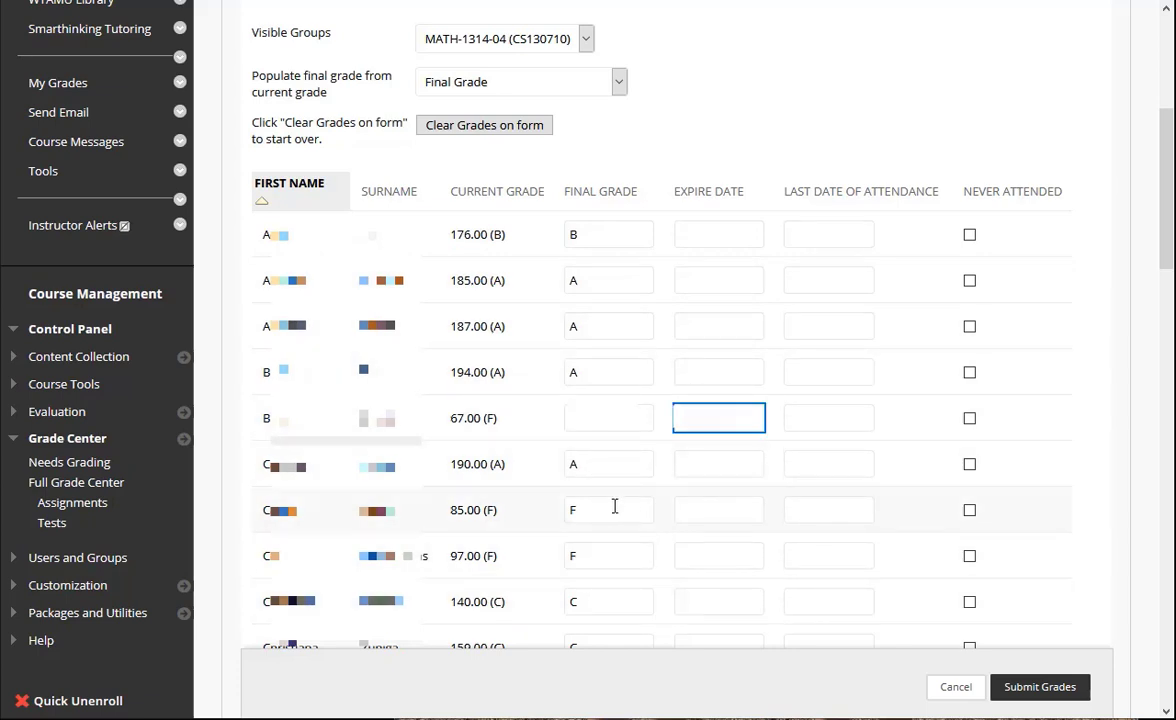
{"action": "left_click", "coordinate": [614, 510]}
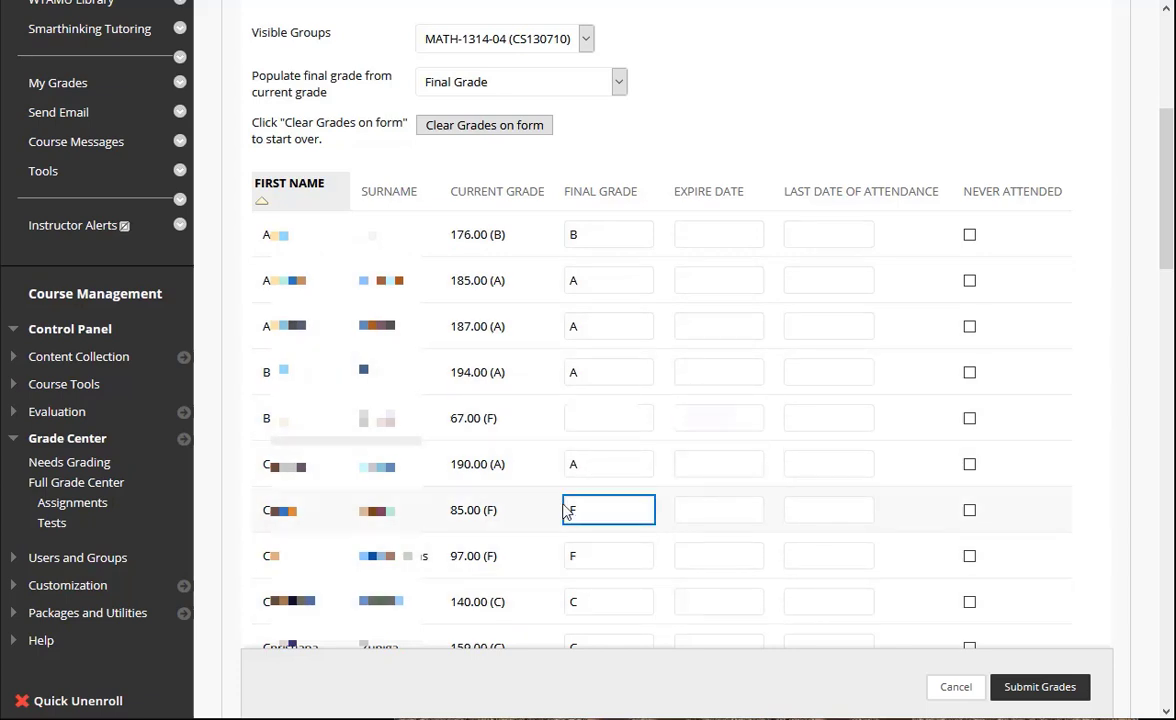
{"action": "left_click", "coordinate": [846, 510]}
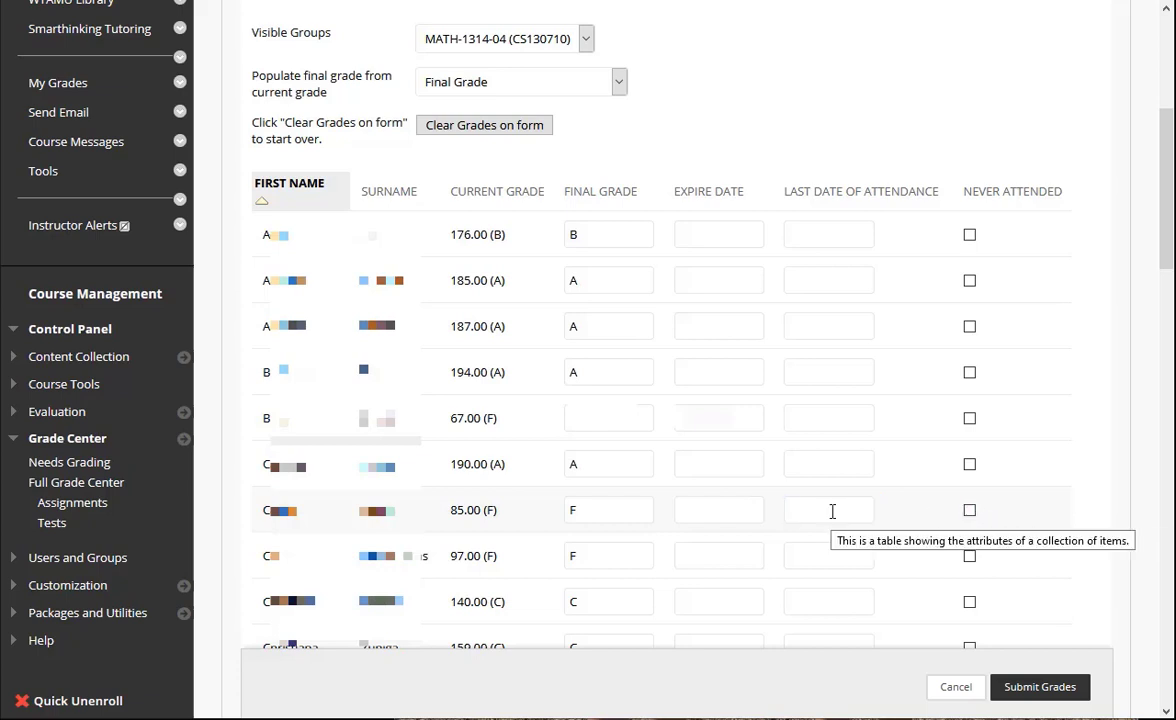
{"action": "type", "text": "9/30/20"}
{"action": "left_click", "coordinate": [832, 511]}
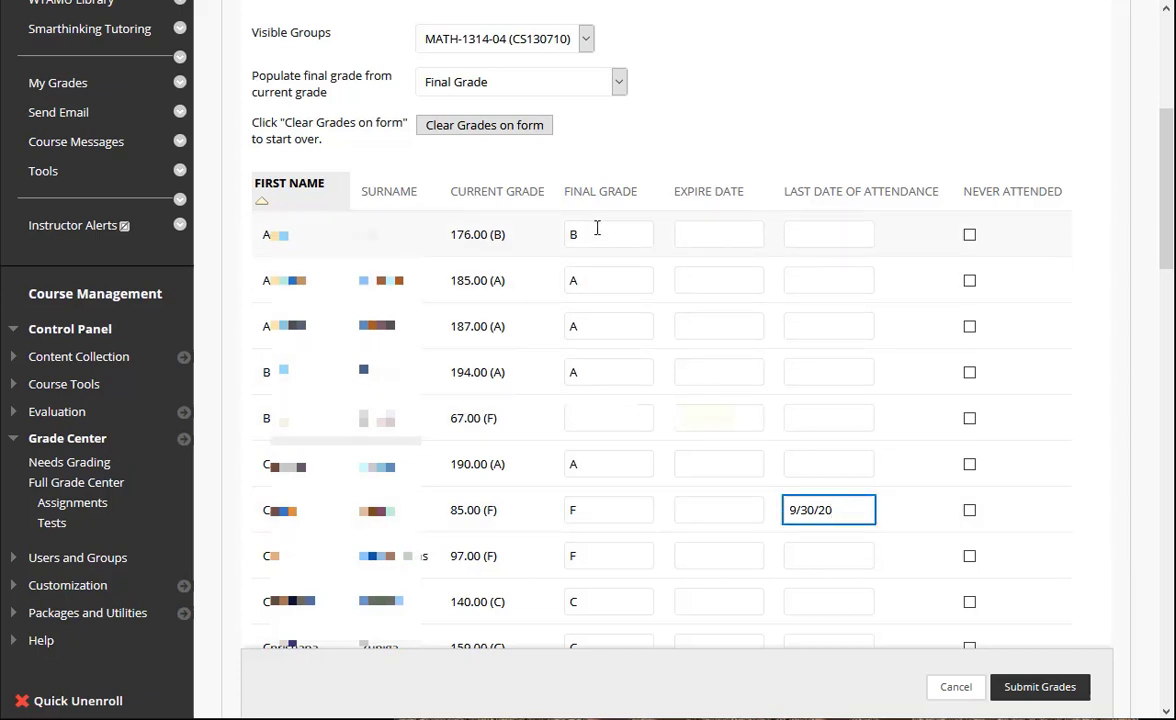
Step: Change the final grade of the first student in the list to A
{"action": "left_click_drag", "start_coordinate": [606, 234], "coordinate": [559, 235]}
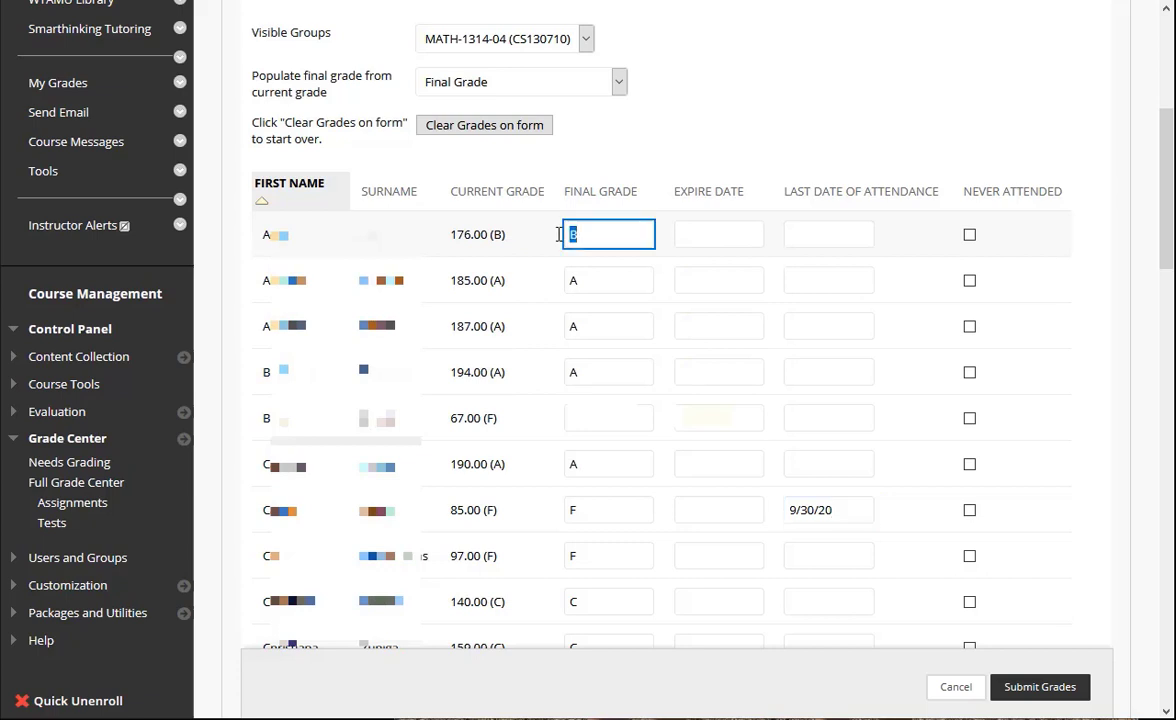
{"action": "key", "text": "BackSpace"}
{"action": "type", "text": "A"}
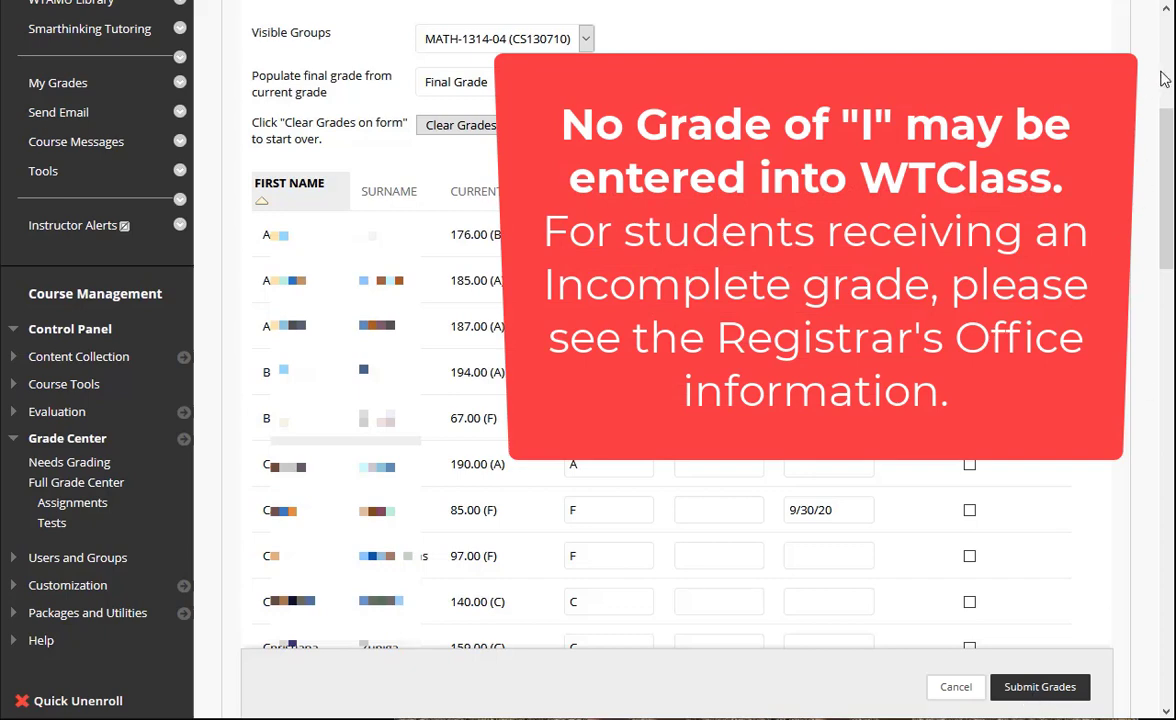
Step: Return to the course home page and reopen the form for posting final grades to check the entered grades
{"action": "scroll", "coordinate": [1163, 79], "scroll_direction": "up", "scroll_amount": 4}
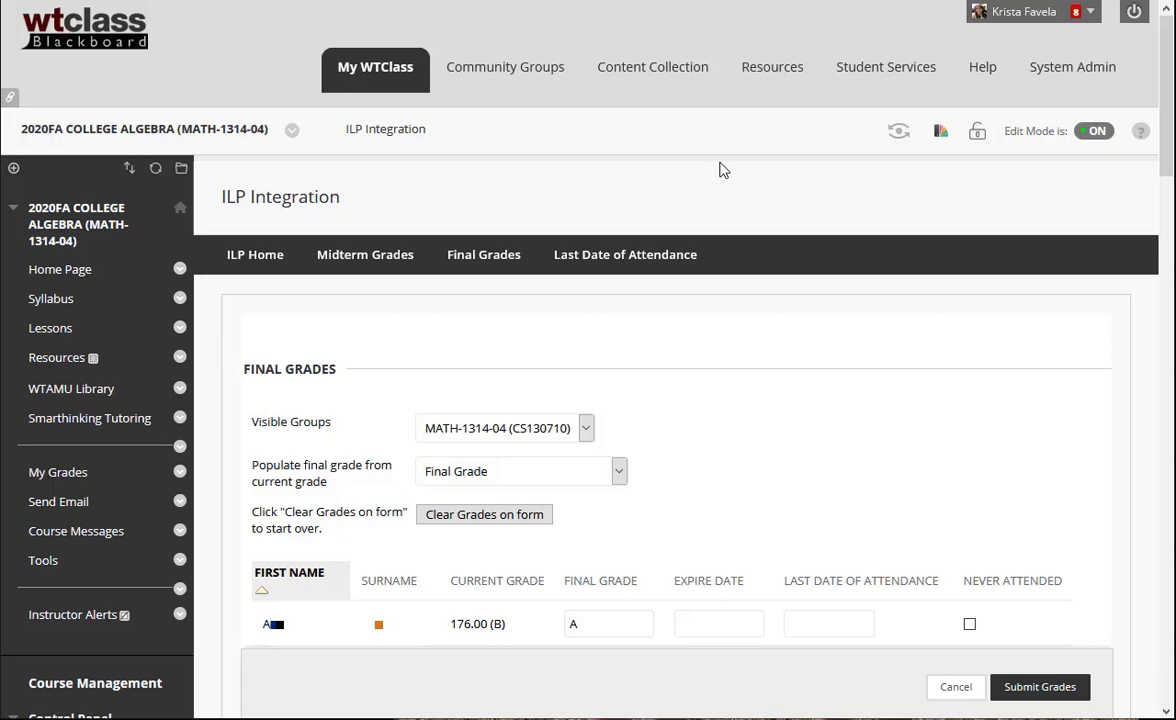
{"action": "left_click", "coordinate": [120, 271]}
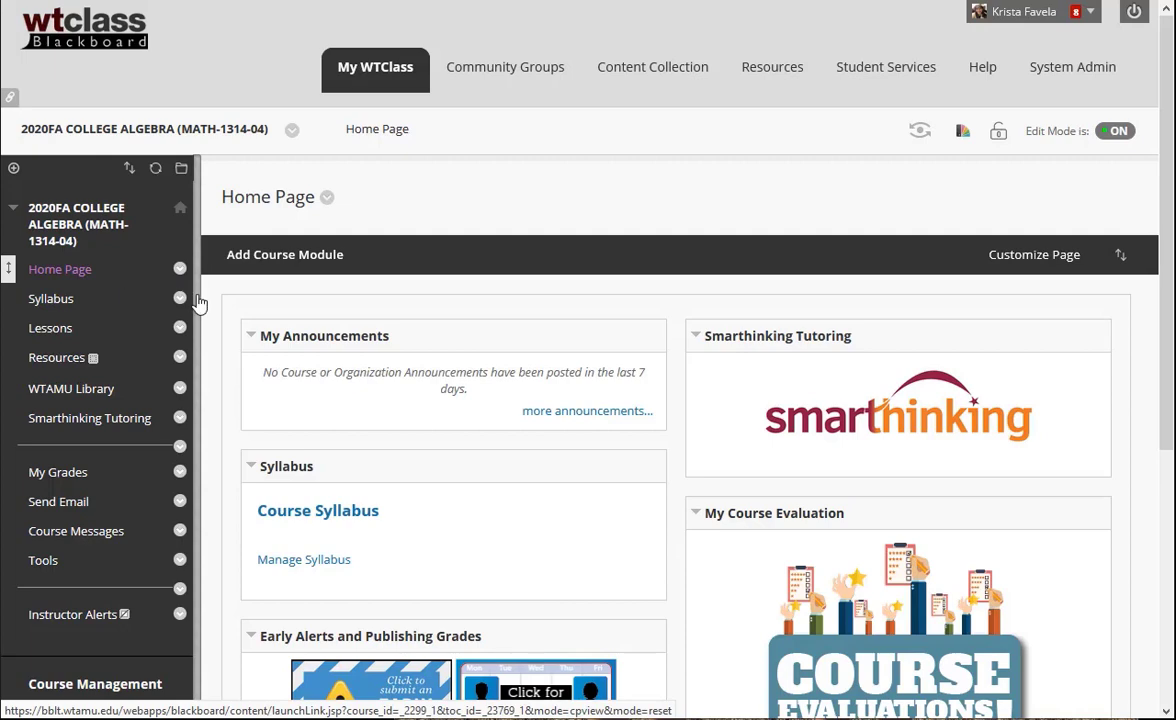
{"action": "scroll", "coordinate": [575, 575], "scroll_direction": "down", "scroll_amount": 2}
{"action": "scroll", "coordinate": [577, 568], "scroll_direction": "down", "scroll_amount": 1}
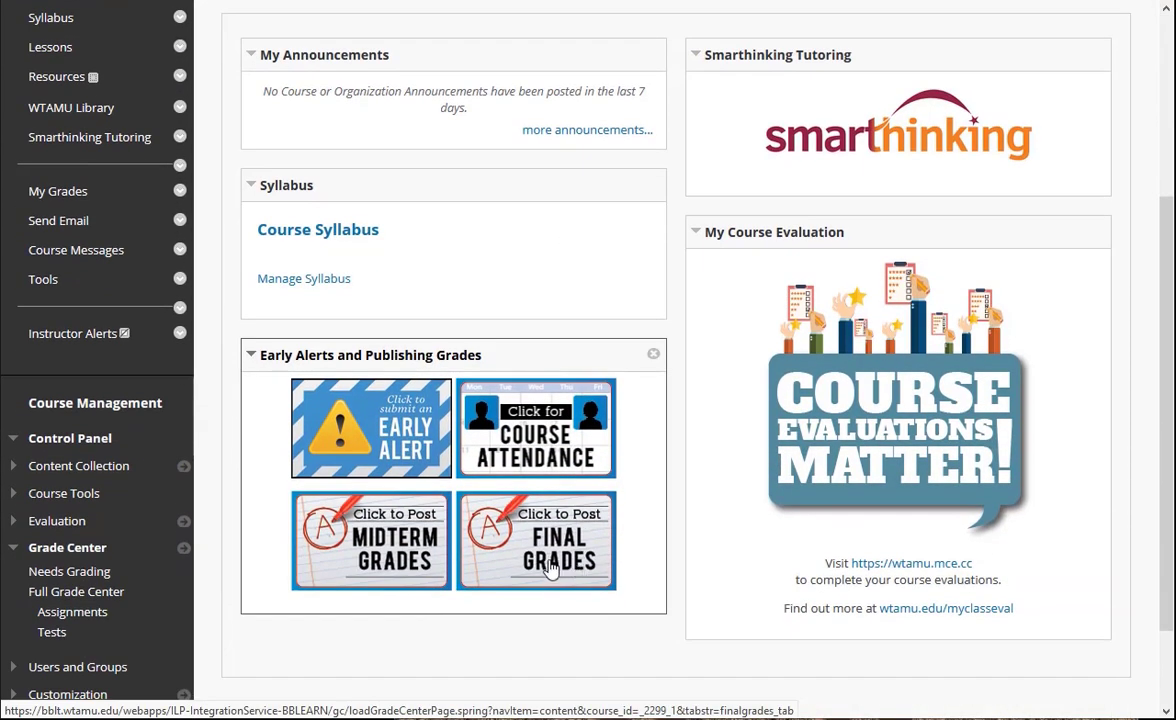
{"action": "left_click", "coordinate": [551, 565]}
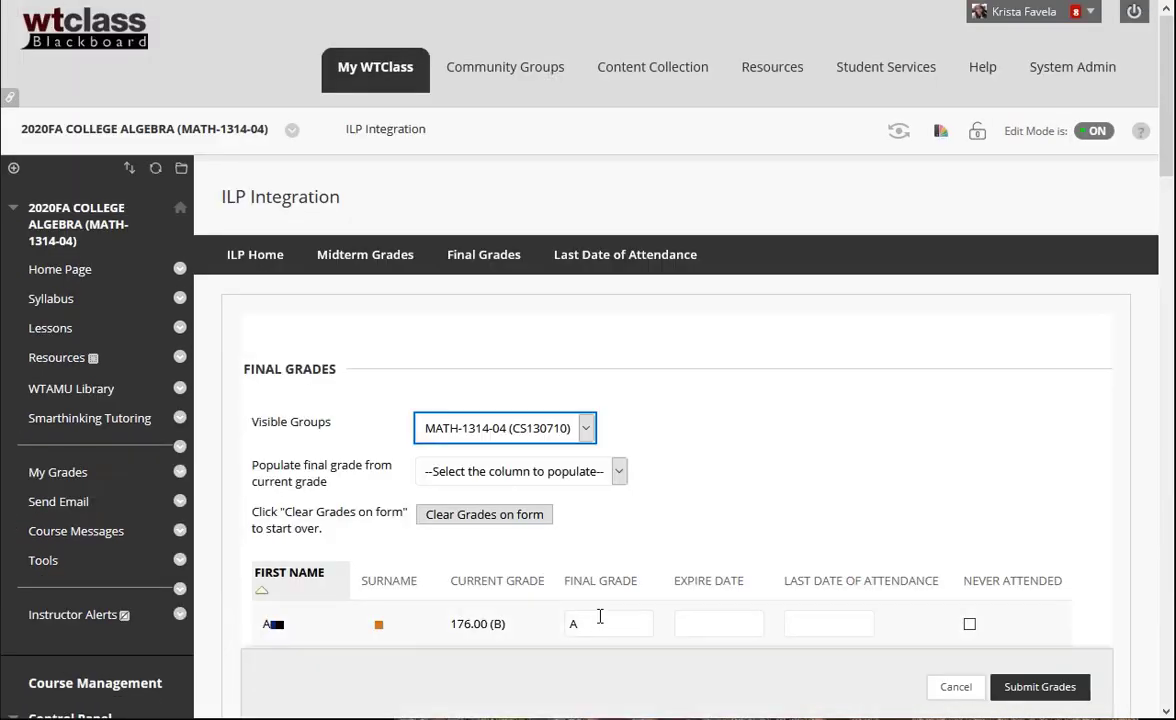